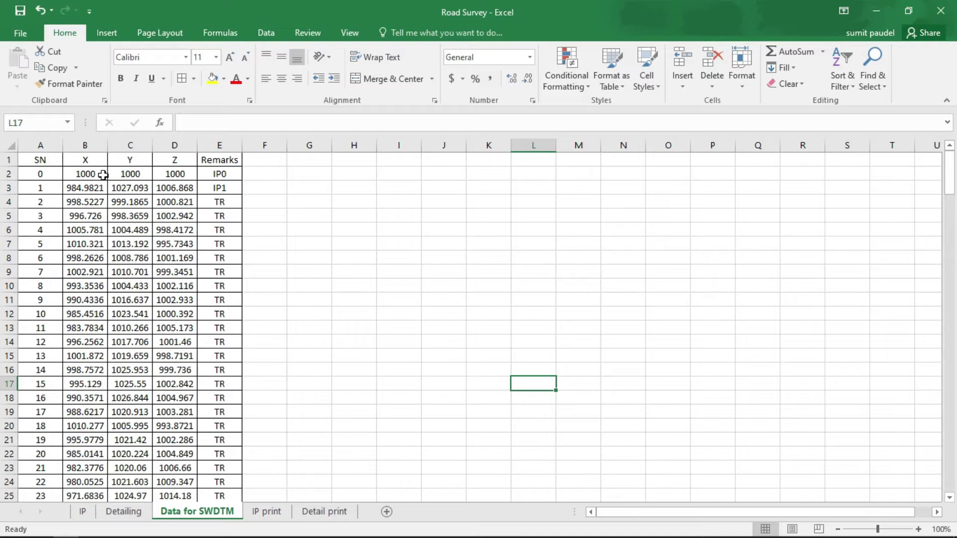
Step: Review the SN, X, Y, Z and Remarks columns of the survey points on the Data for SWDTM sheet
left_click(52, 157)
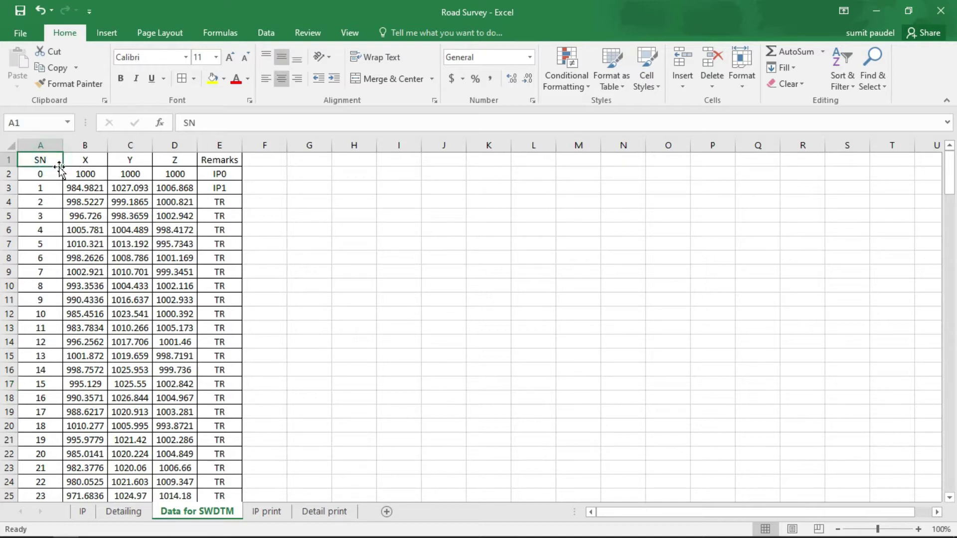
left_click(218, 159)
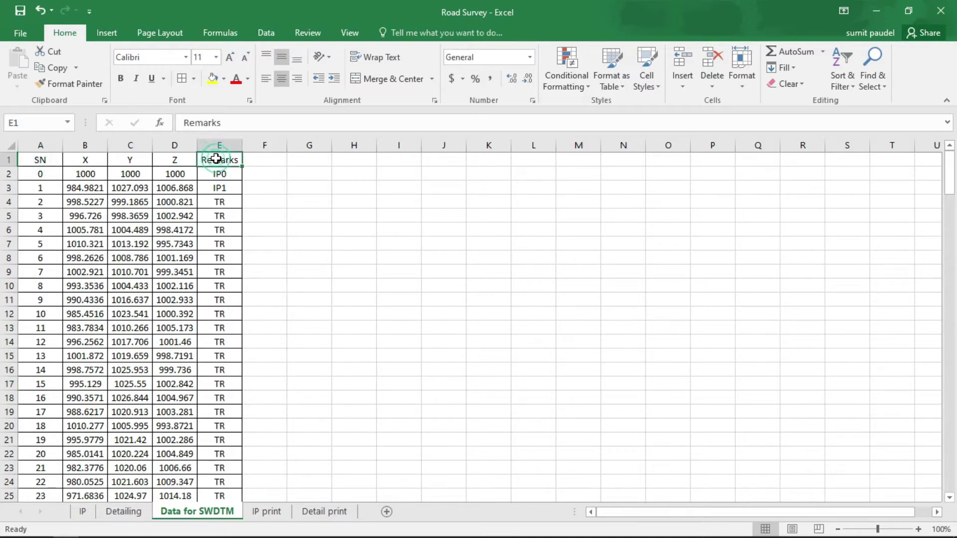
left_click(82, 160)
left_click(134, 159)
left_click(188, 159)
left_click(82, 161)
left_click(122, 160)
left_click(181, 159)
left_click(216, 163)
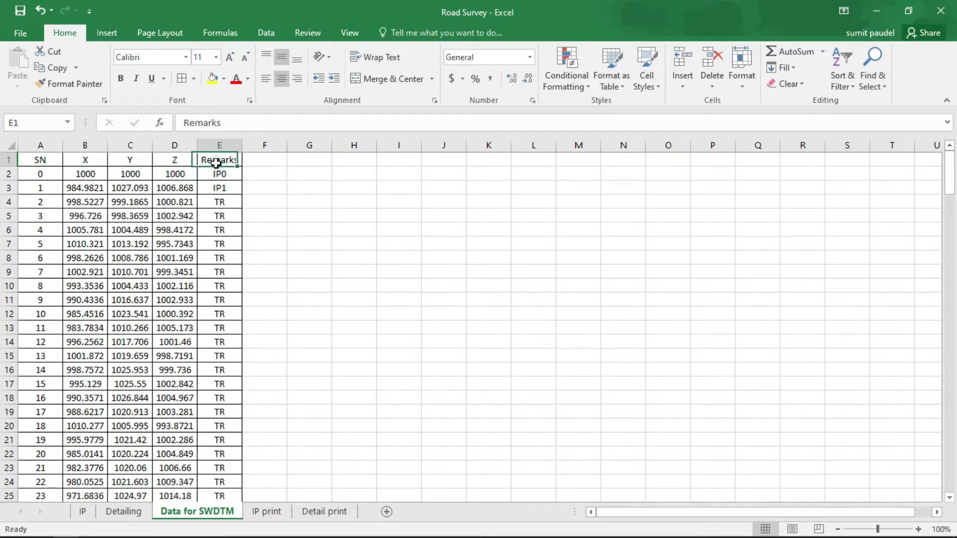
scroll(237, 291, "down", 3)
scroll(237, 290, "up", 3)
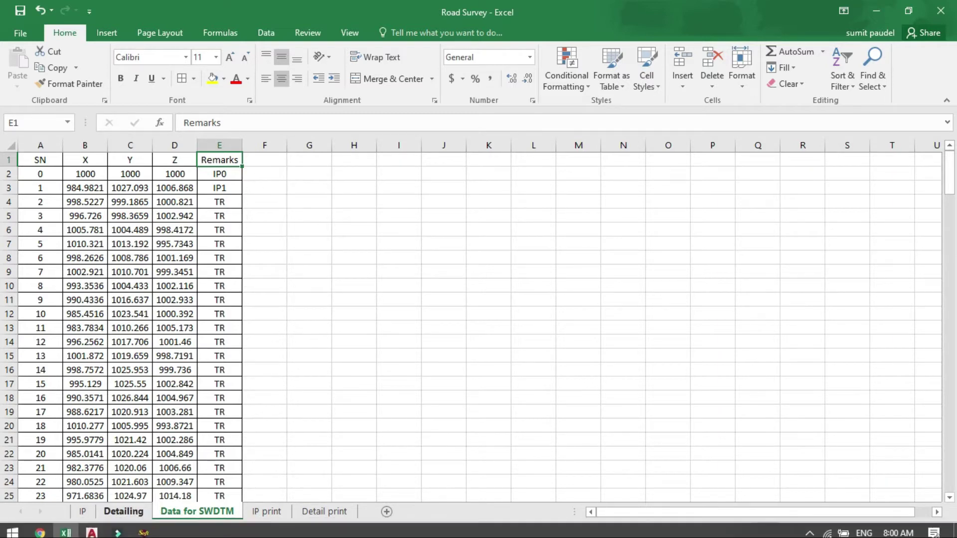
Step: Switch to AutoCAD and set the drawing units to decimal length with an insertion scale of Meters
left_click(92, 528)
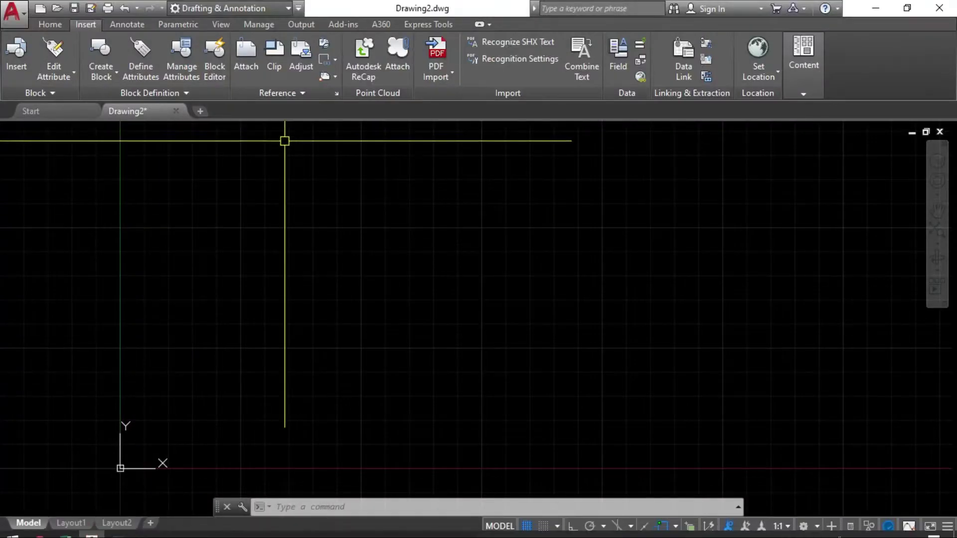
scroll(352, 303, "down", 3)
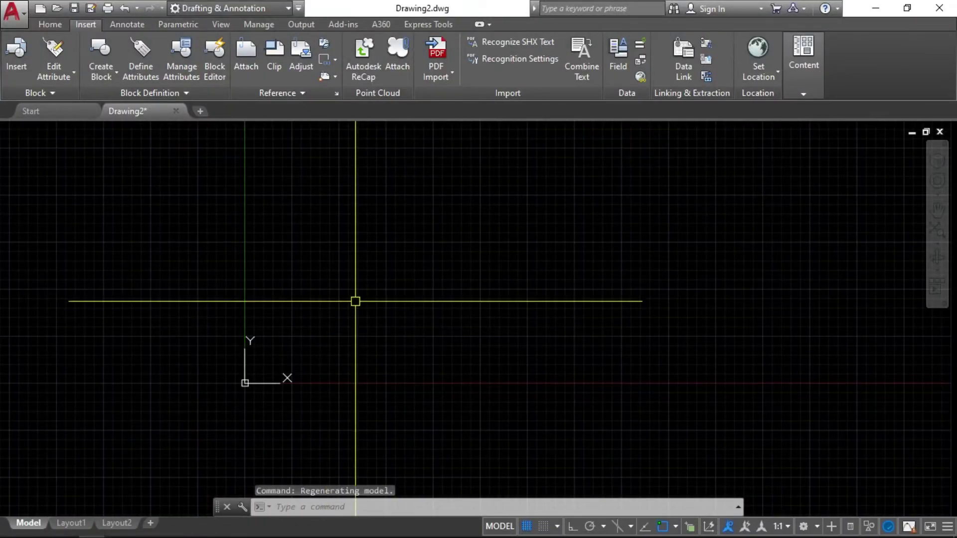
type("UN")
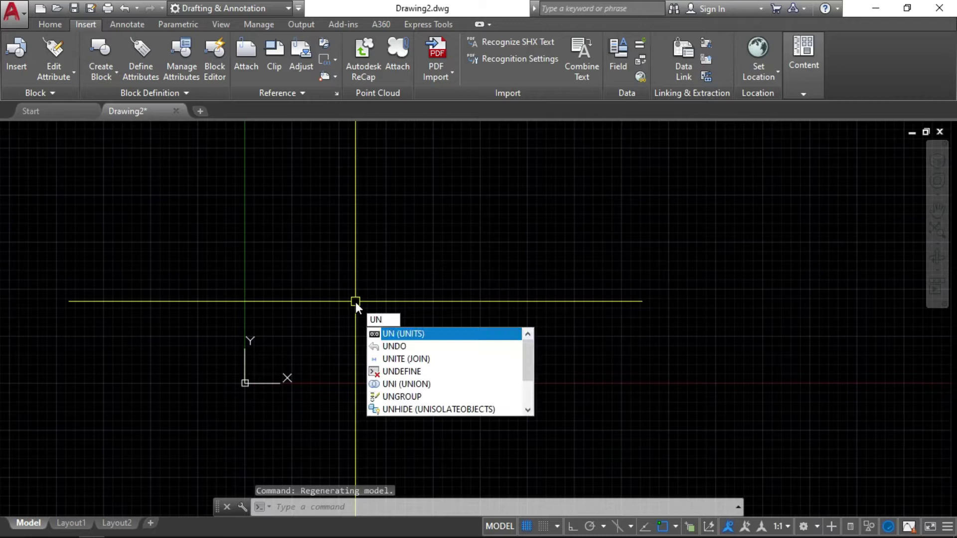
key("Return")
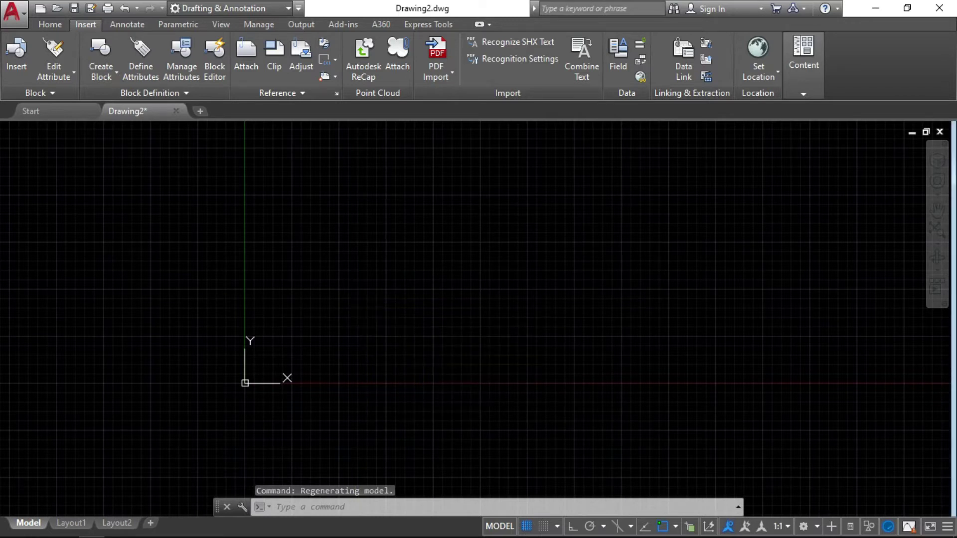
left_click(433, 162)
left_click(429, 163)
left_click(459, 260)
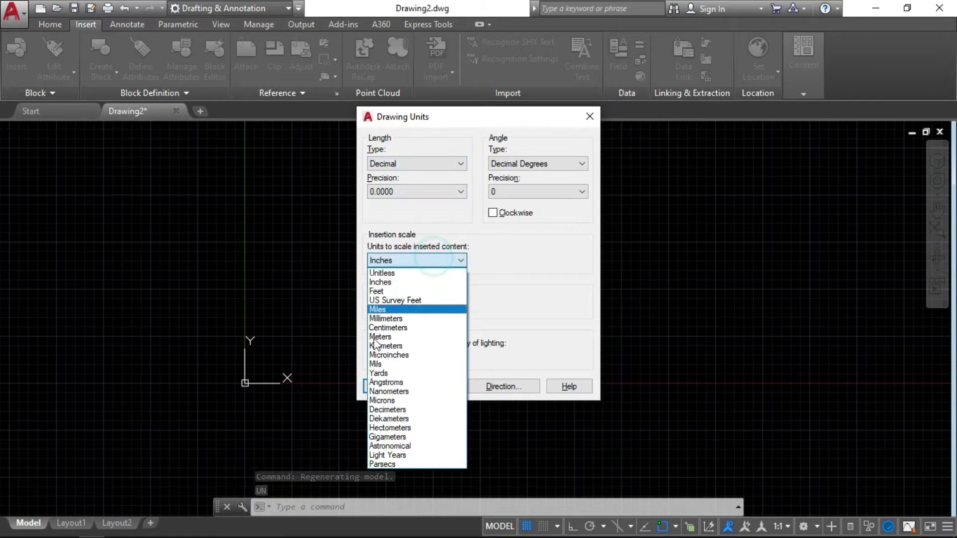
left_click(394, 333)
left_click(397, 389)
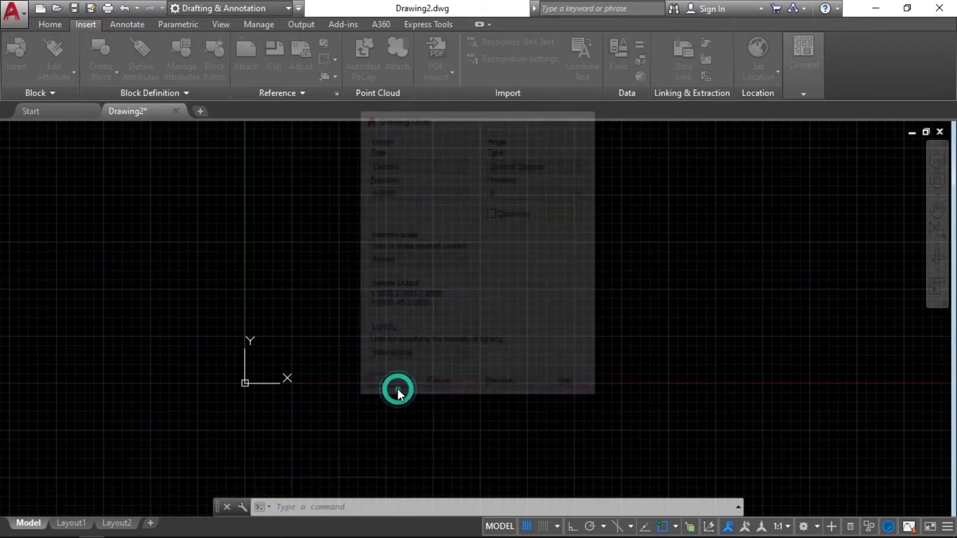
Step: Modify the Standard dimension style to use an overall scale of 20 for dimension features
left_click(50, 24)
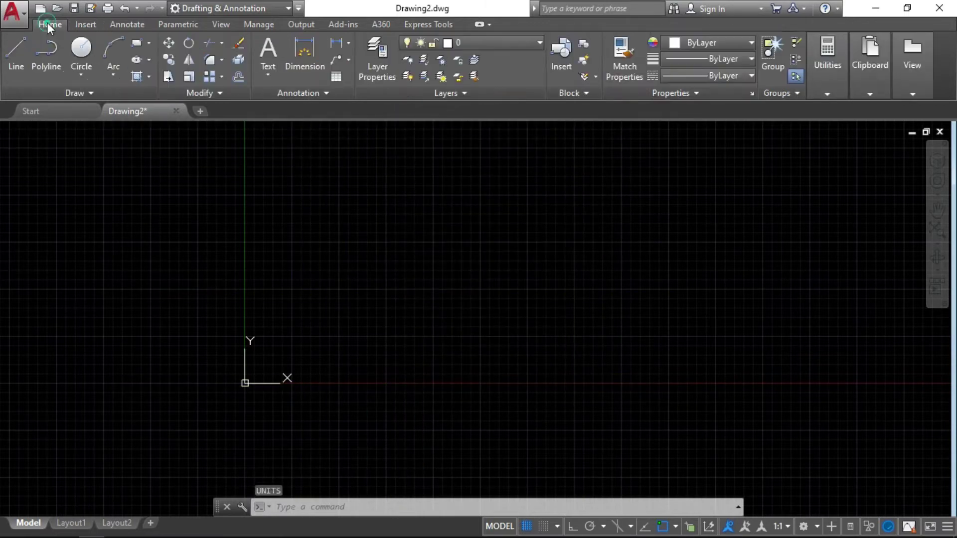
left_click(126, 23)
left_click(445, 92)
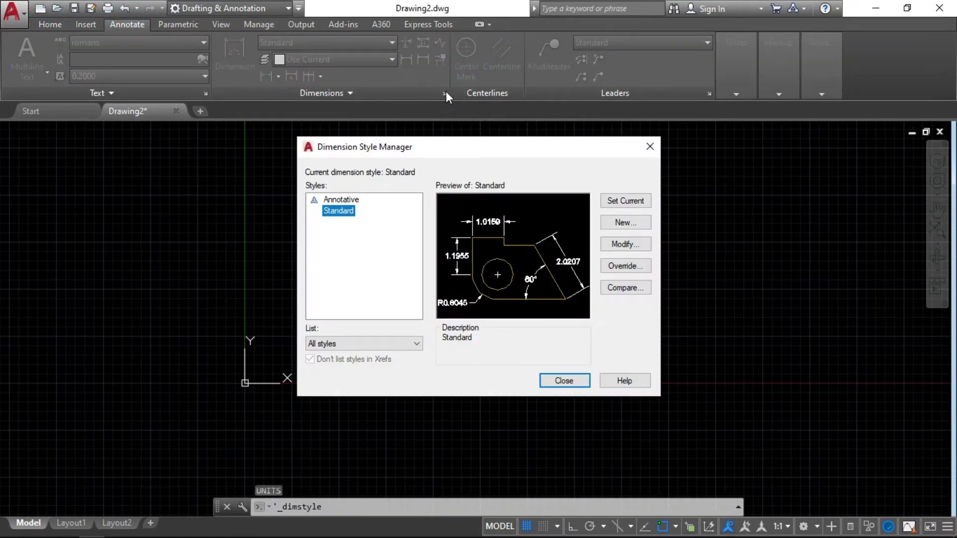
left_click(627, 244)
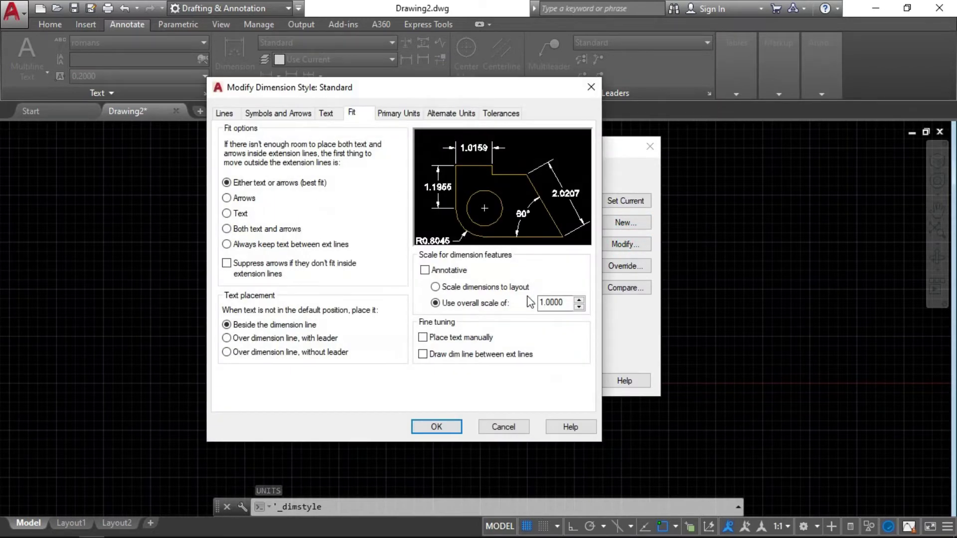
double_click(563, 302)
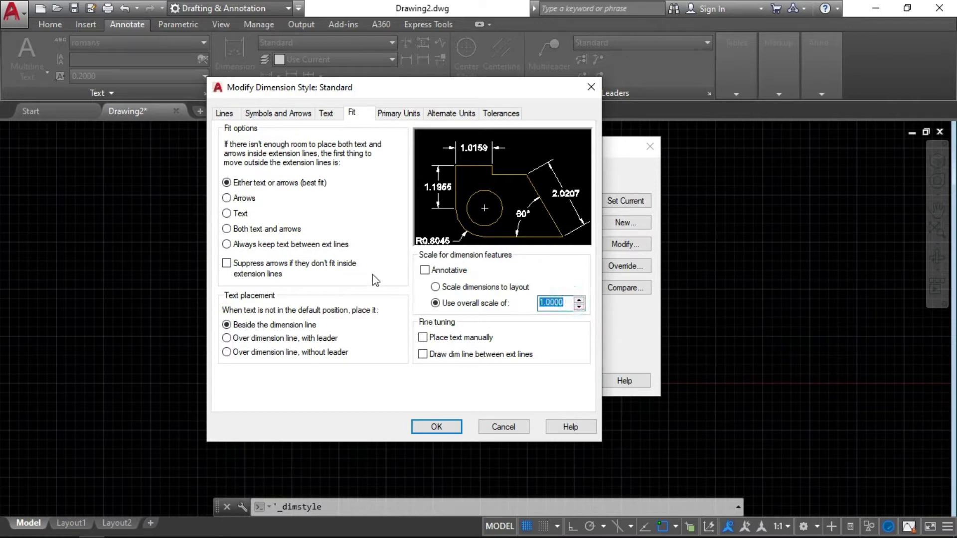
type("20")
Step: Keep Decimal as the linear unit format of the Standard dimension style's primary units and apply the style changes
left_click(399, 114)
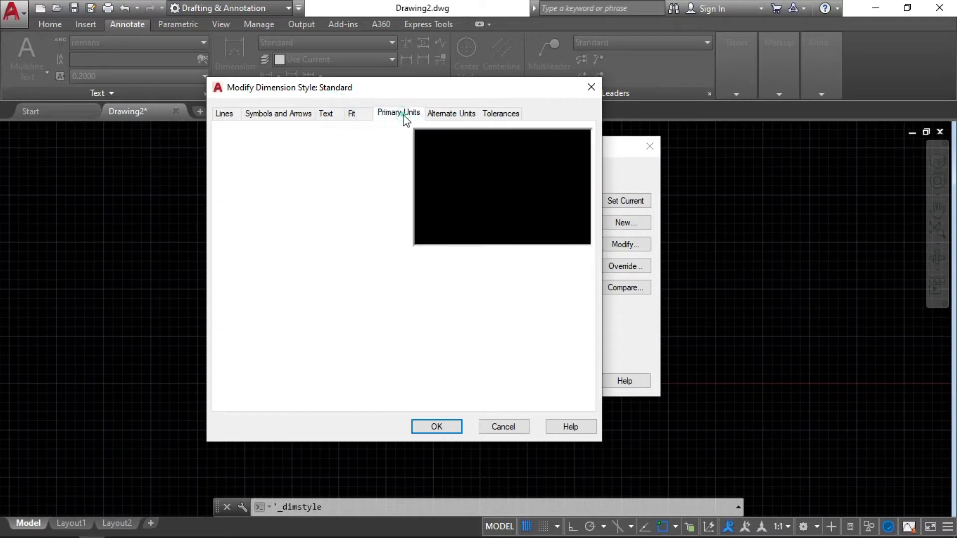
left_click(364, 144)
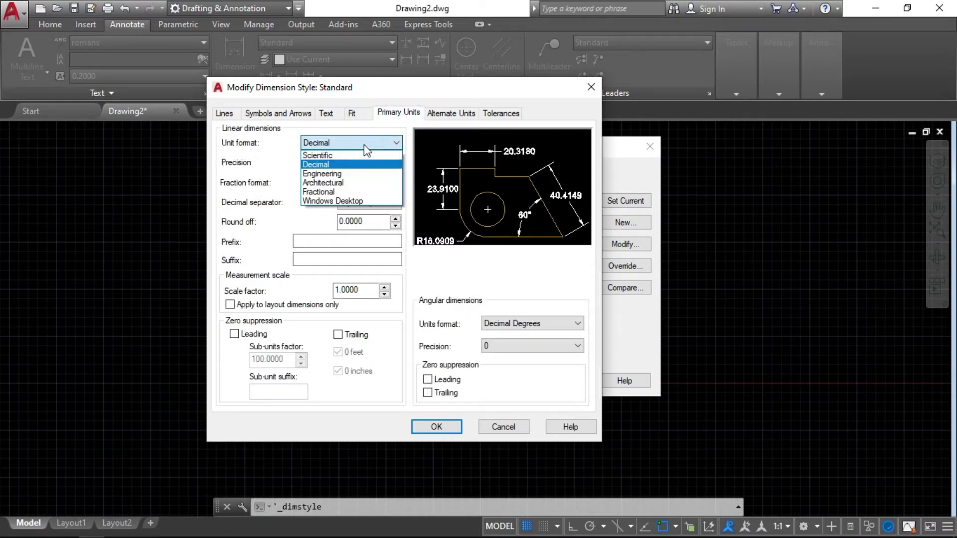
left_click(339, 166)
left_click(450, 428)
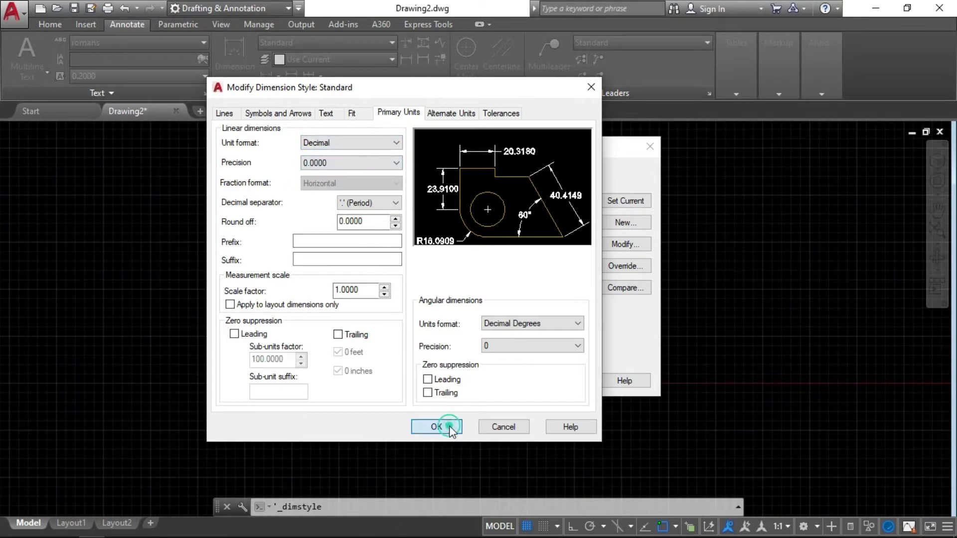
left_click(565, 381)
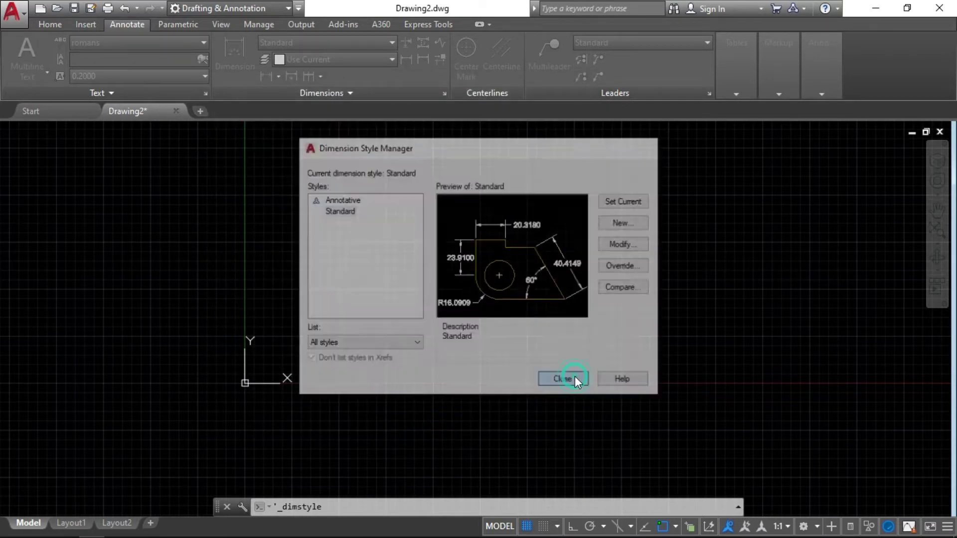
middle_click_drag(317, 227, 238, 353)
Step: Return to the Road Survey workbook in Excel and copy all survey point rows from A2 through column E, without the header
left_click(874, 7)
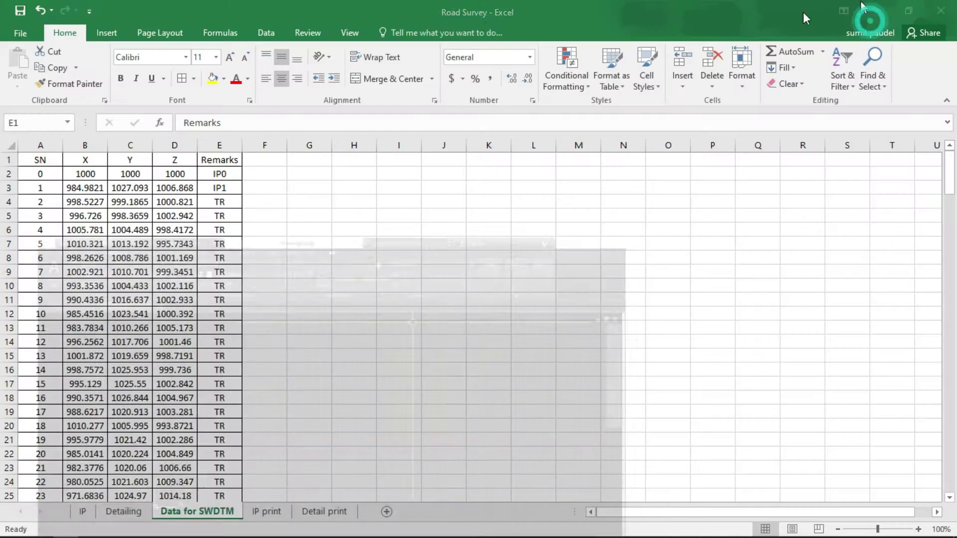
left_click(48, 173)
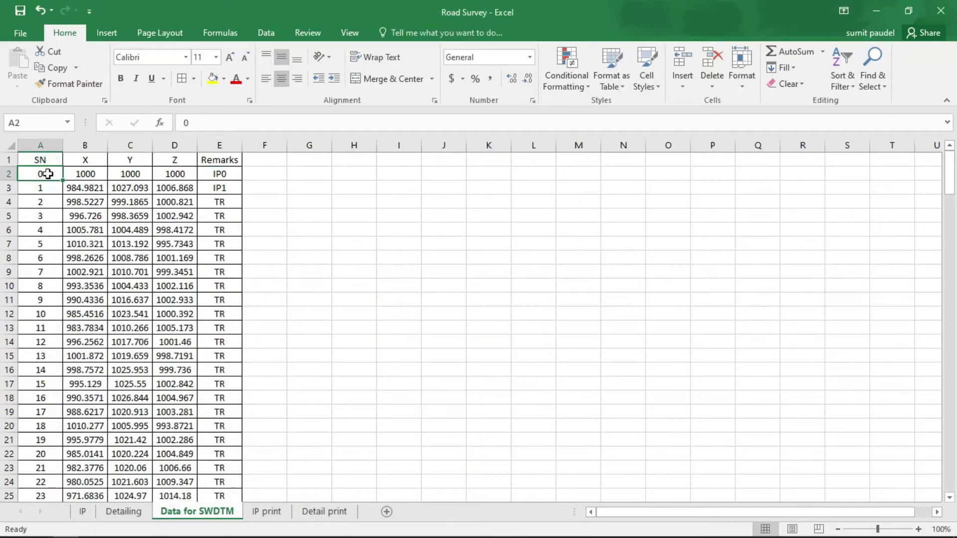
key("ctrl+shift+Right")
key("ctrl+shift+Down")
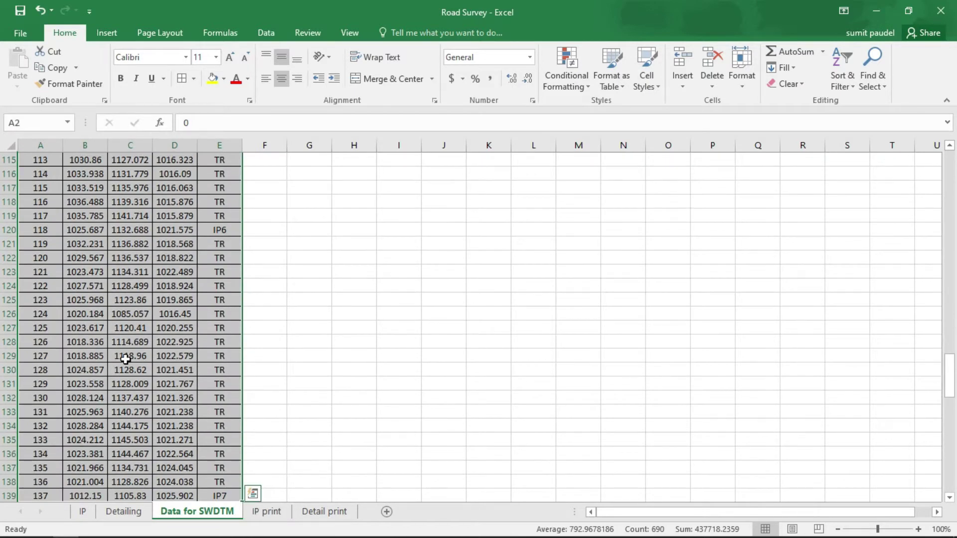
scroll(130, 358, "down", 3)
scroll(142, 383, "up", 20)
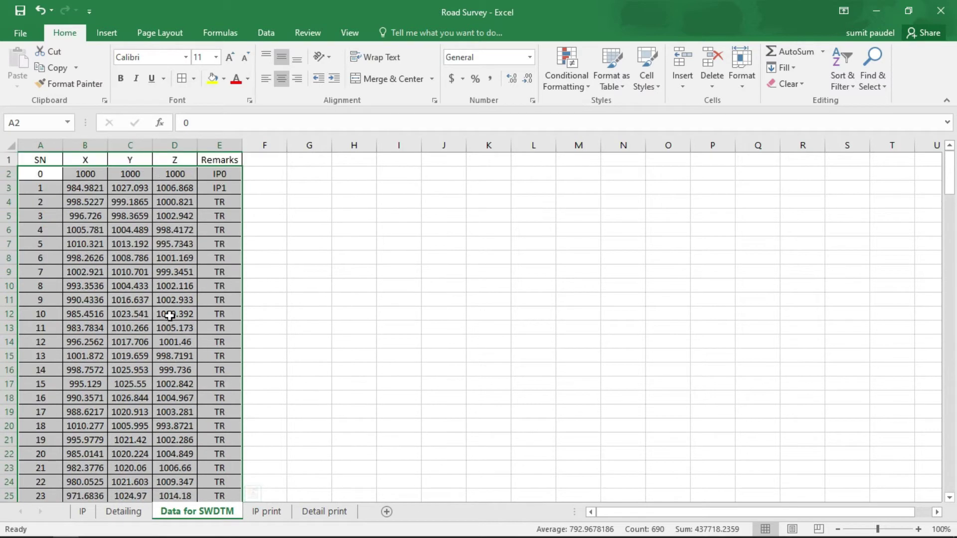
key("ctrl+c")
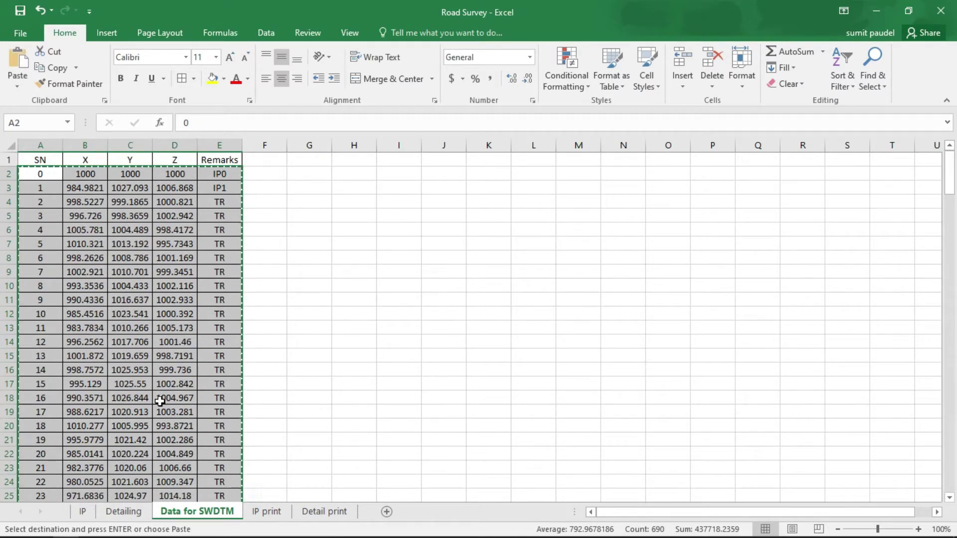
Step: Switch to SW_DTM and import the copied points from Excel into the open AutoCAD drawing with a point label scale of 0.25
left_click(882, 8)
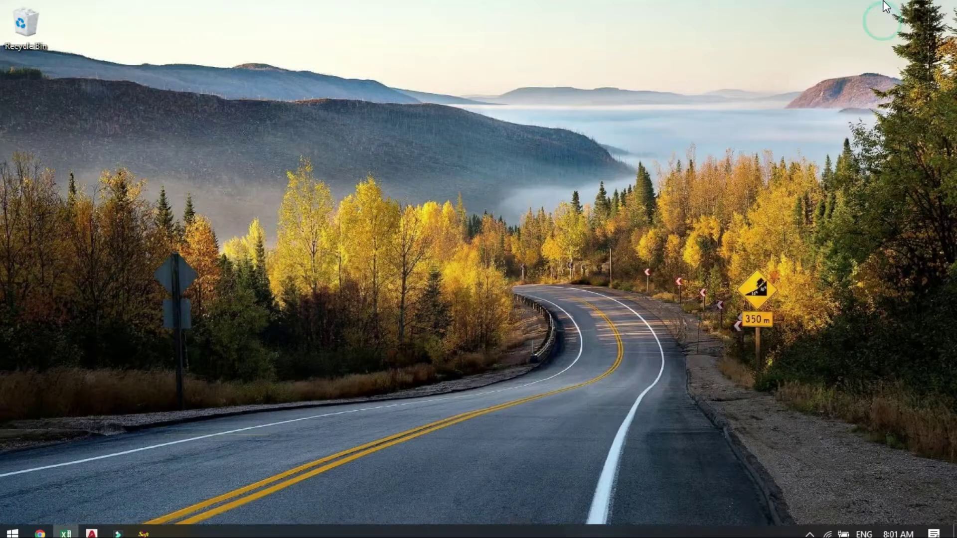
left_click(150, 530)
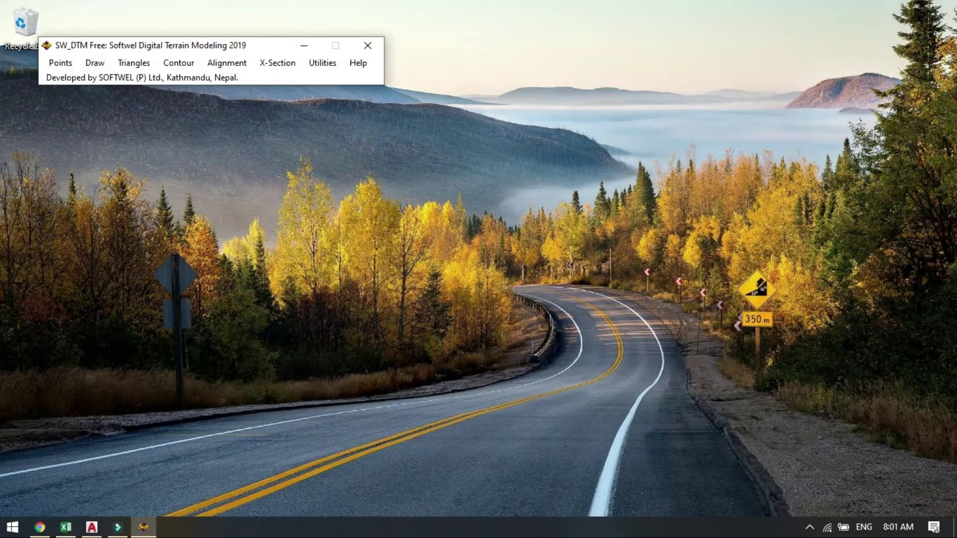
left_click(95, 527)
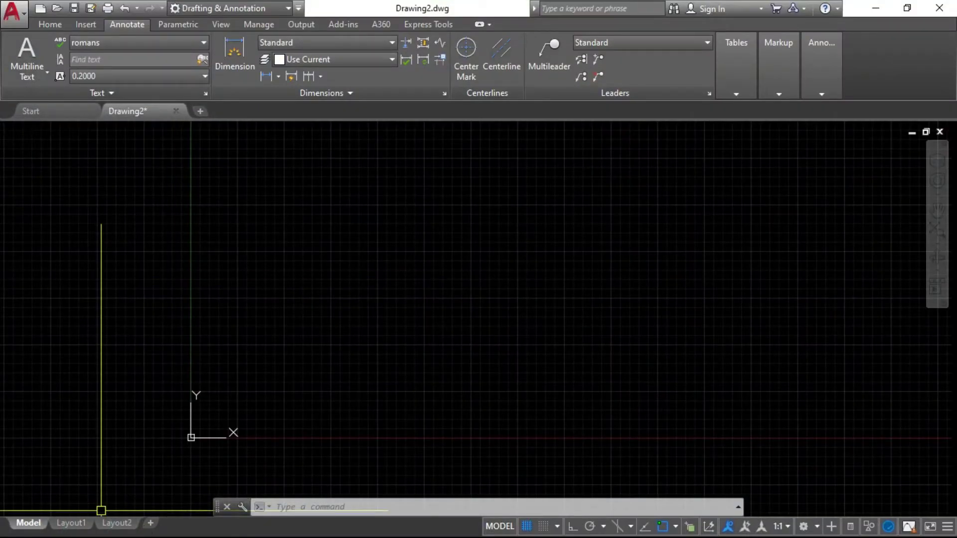
left_click(876, 8)
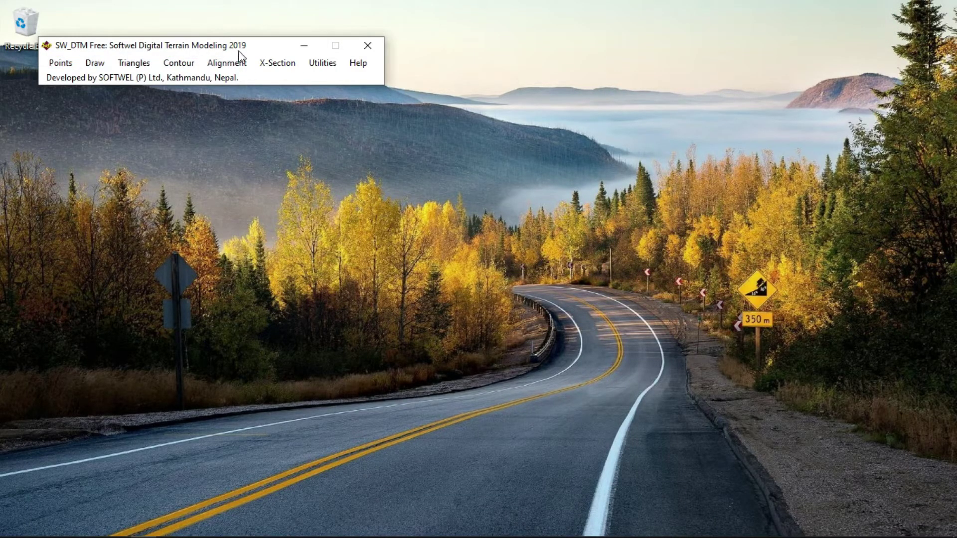
left_click(74, 66)
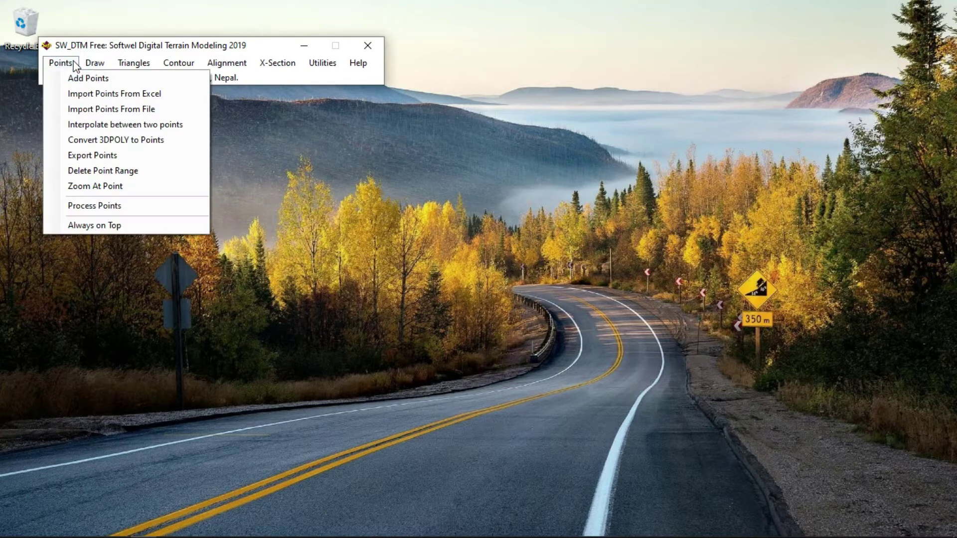
left_click(94, 94)
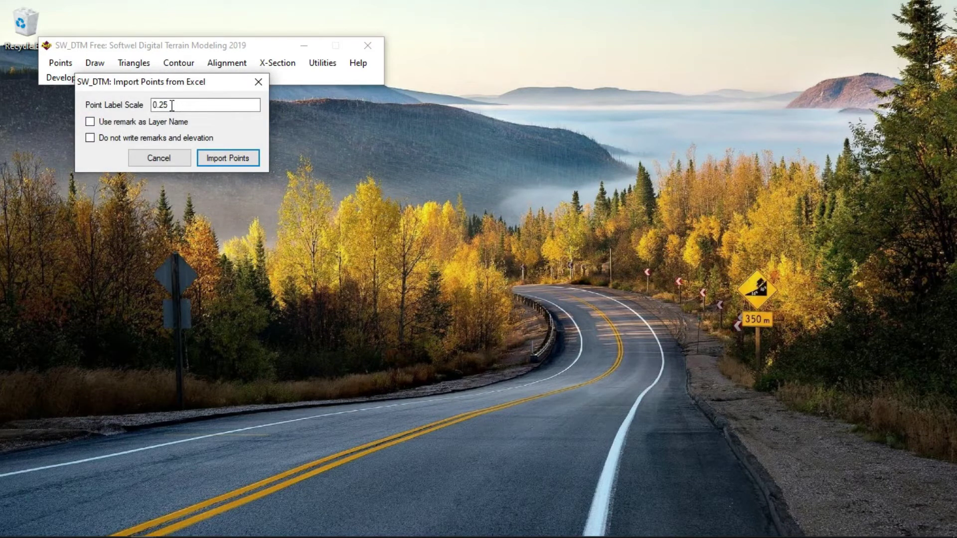
left_click(242, 158)
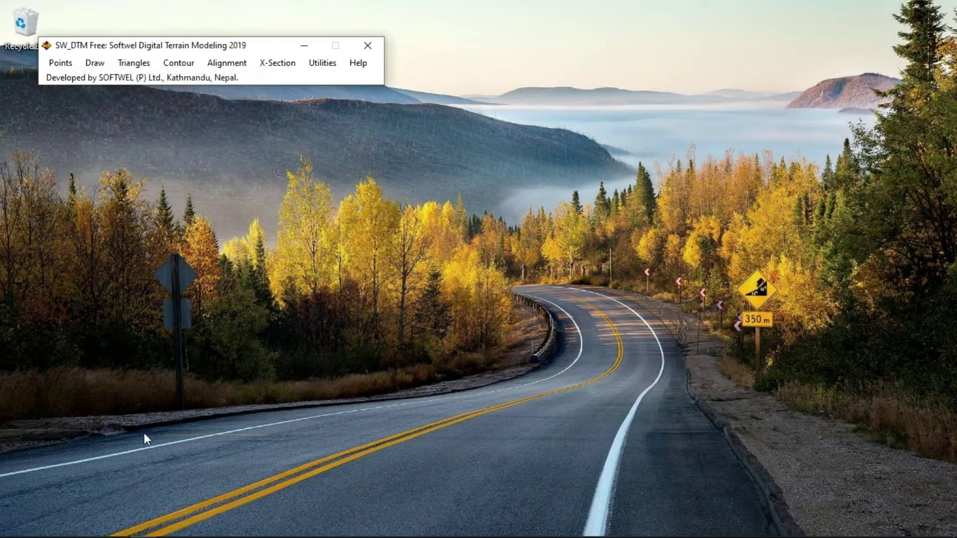
Step: Switch to AutoCAD and examine the imported survey points with their numbers, remarks and elevation labels
key("alt+Tab")
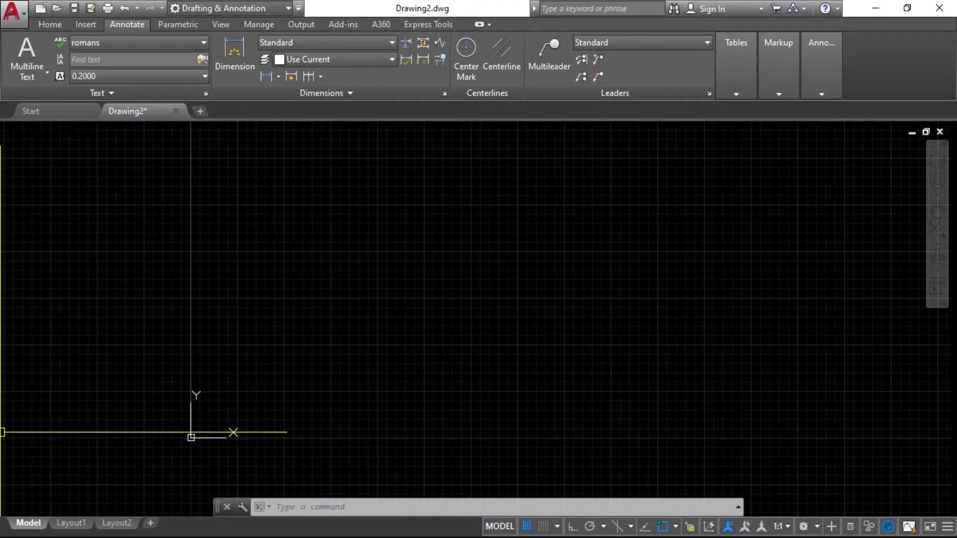
scroll(314, 301, "down", 5)
scroll(364, 278, "down", 6)
scroll(443, 184, "up", 2)
scroll(502, 169, "up", 6)
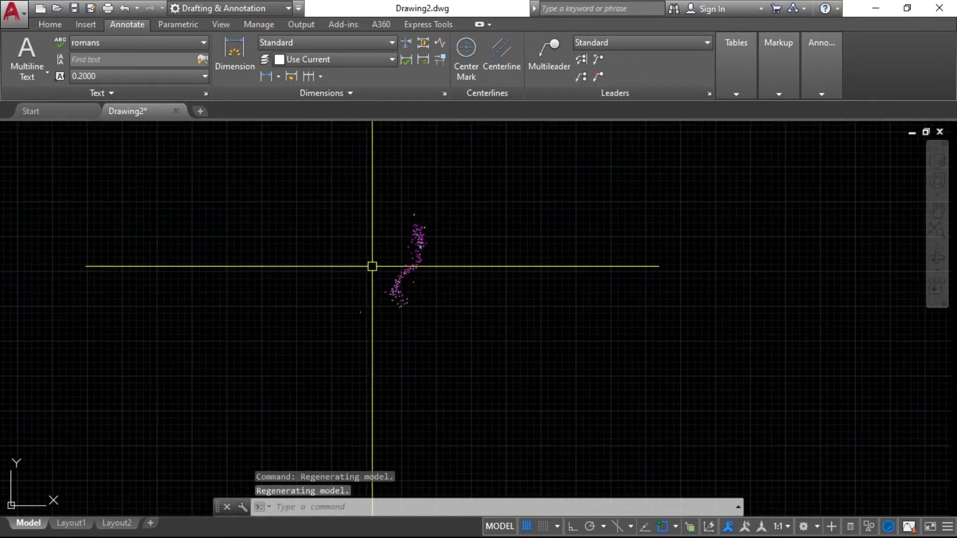
scroll(399, 291, "up", 3)
scroll(399, 314, "up", 2)
scroll(363, 309, "up", 4)
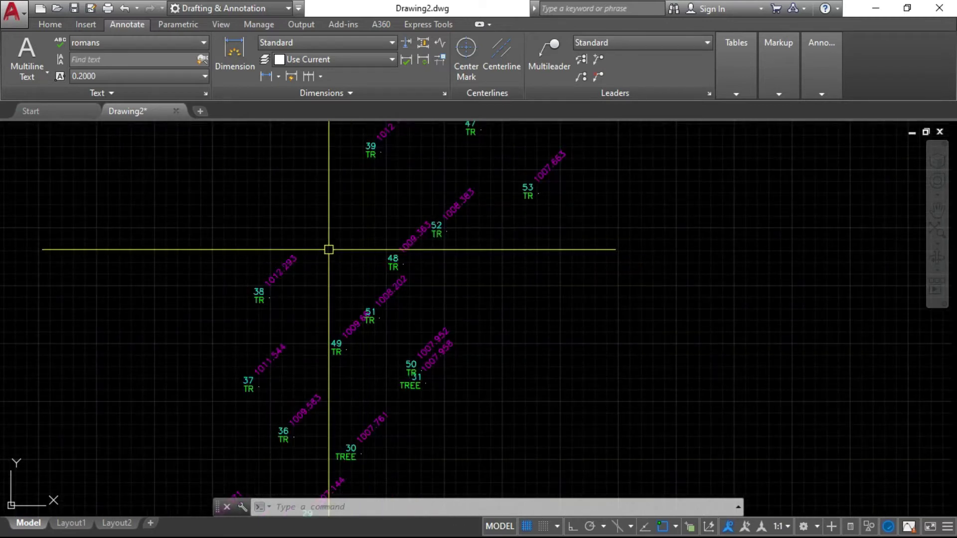
scroll(327, 249, "down", 8)
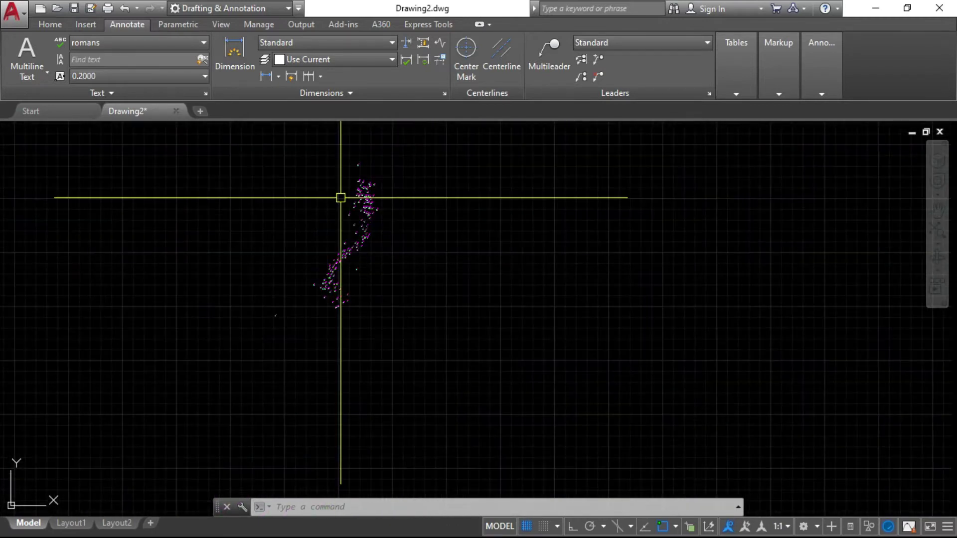
scroll(335, 280, "up", 2)
scroll(380, 246, "down", 4)
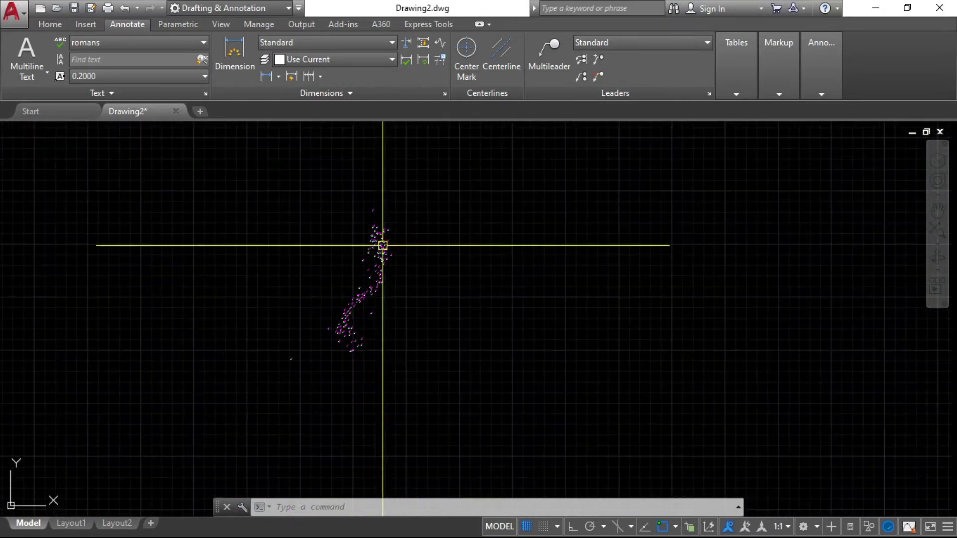
Step: Switch to SW_DTM and move its window clear of the imported survey points
scroll(367, 287, "up", 5)
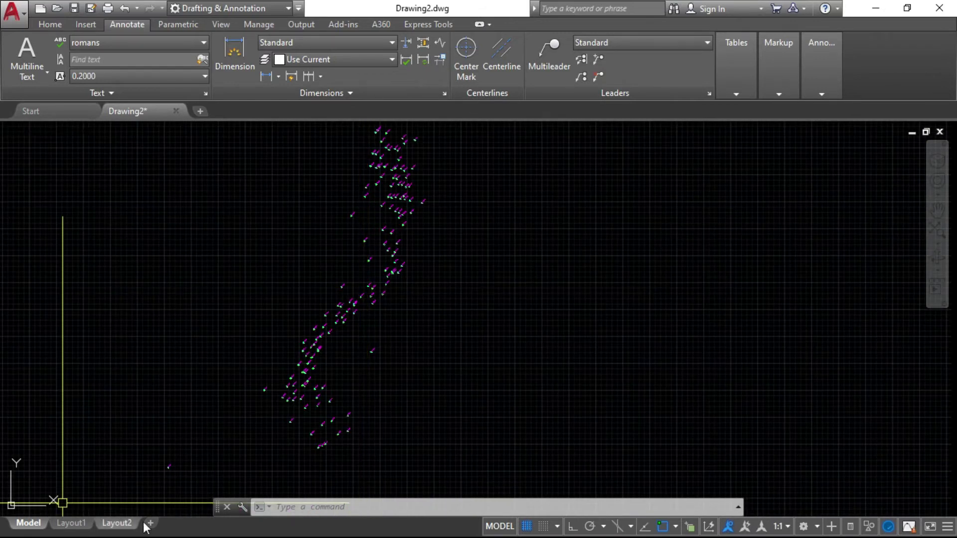
key("alt+Tab")
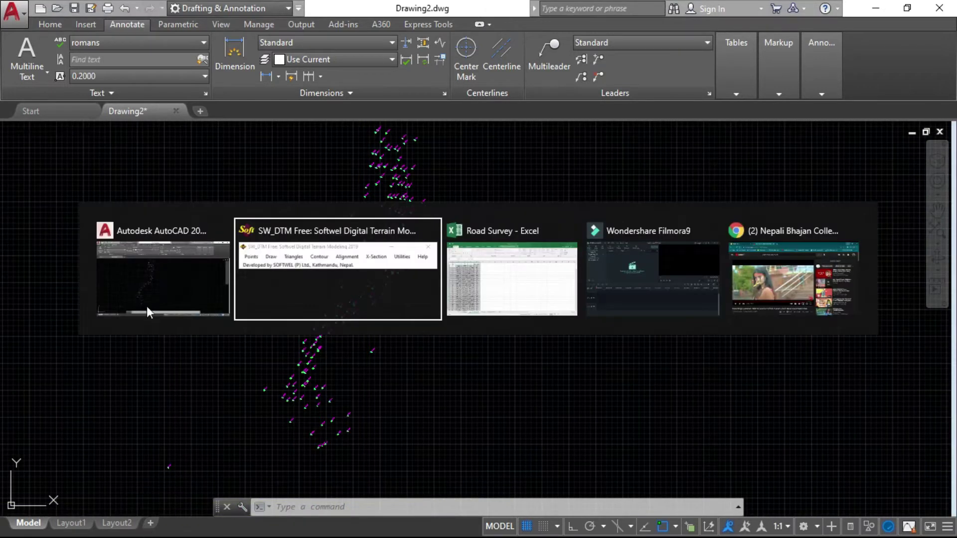
mouse_move(264, 50)
left_mouse_down()
mouse_move(273, 220)
mouse_move(801, 169)
left_mouse_up()
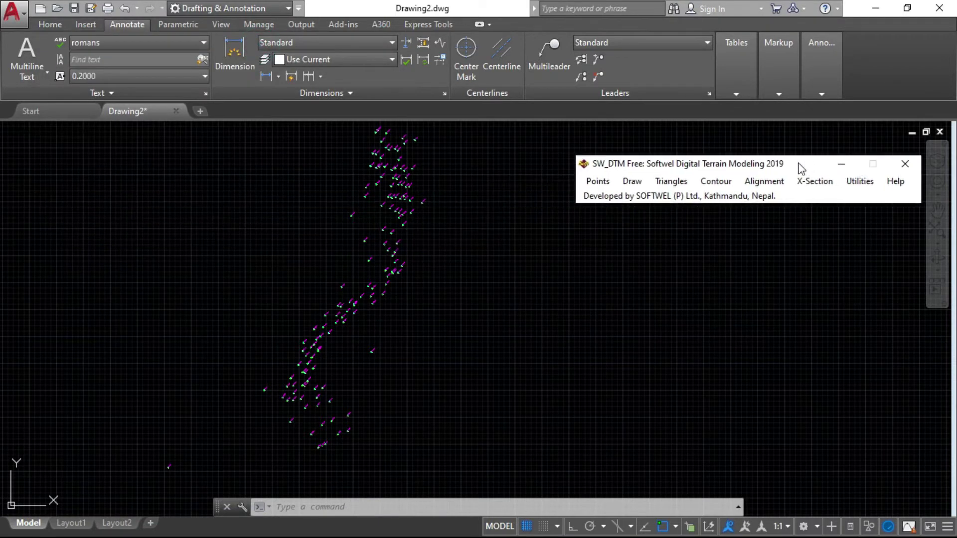
Step: Add a closed four-sided boundary polyline enclosing all the survey points
left_click(600, 182)
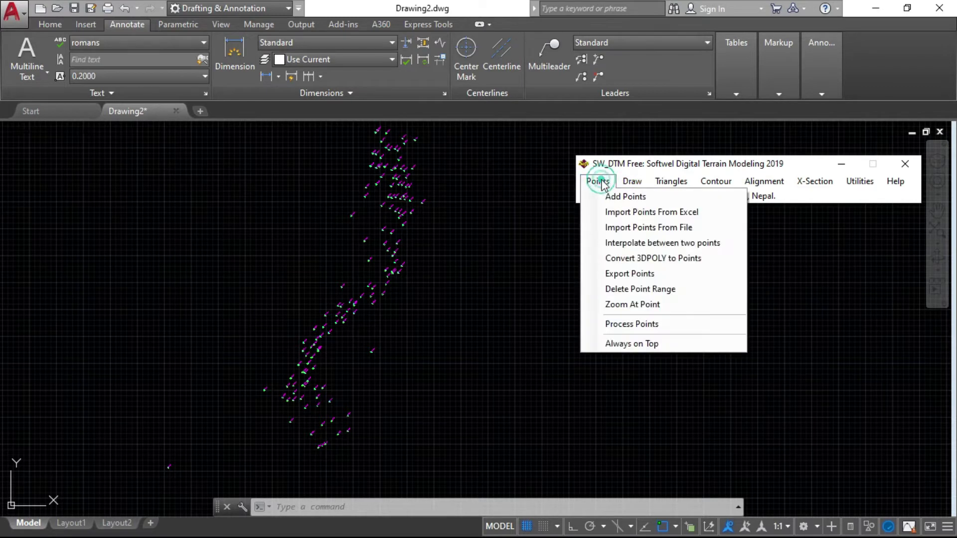
left_click(632, 181)
left_click(629, 182)
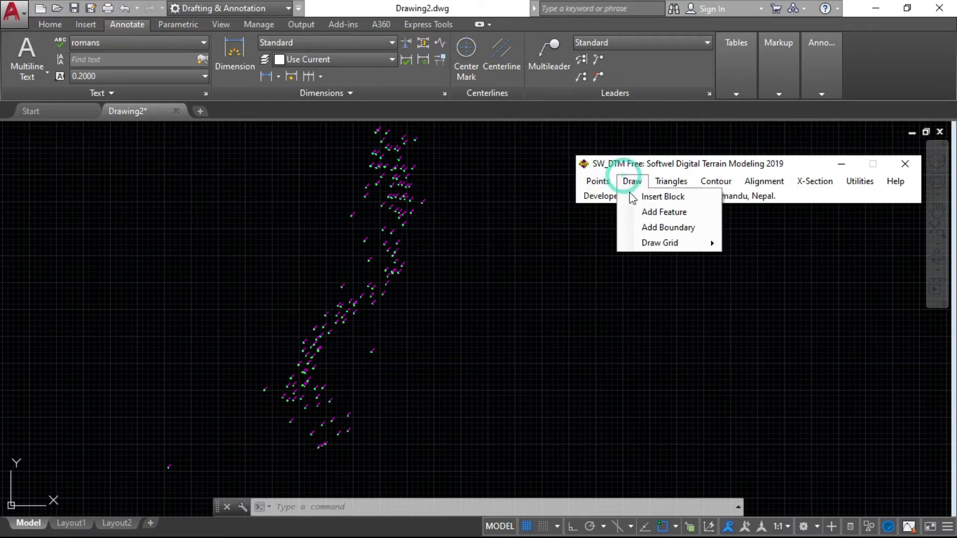
left_click(689, 231)
scroll(461, 259, "down", 4)
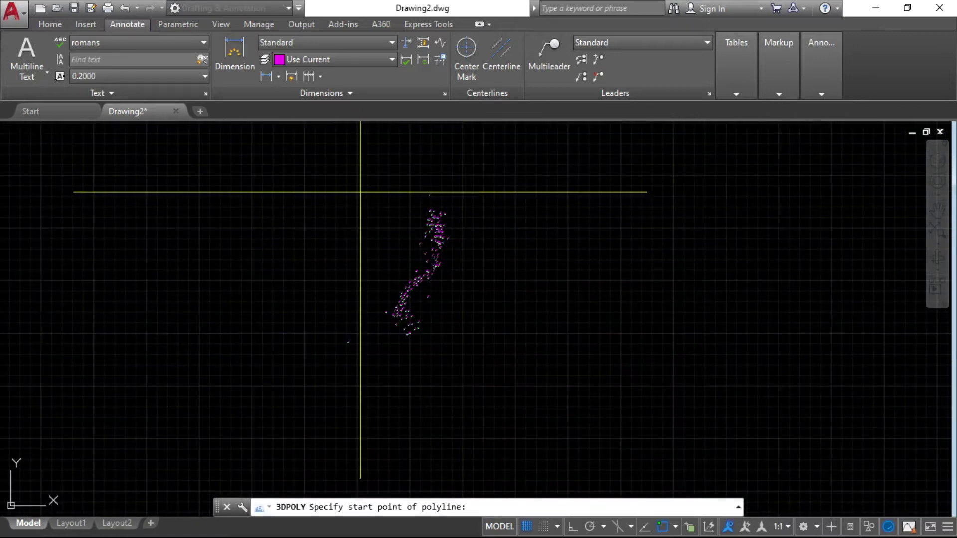
left_click(337, 162)
left_click(548, 189)
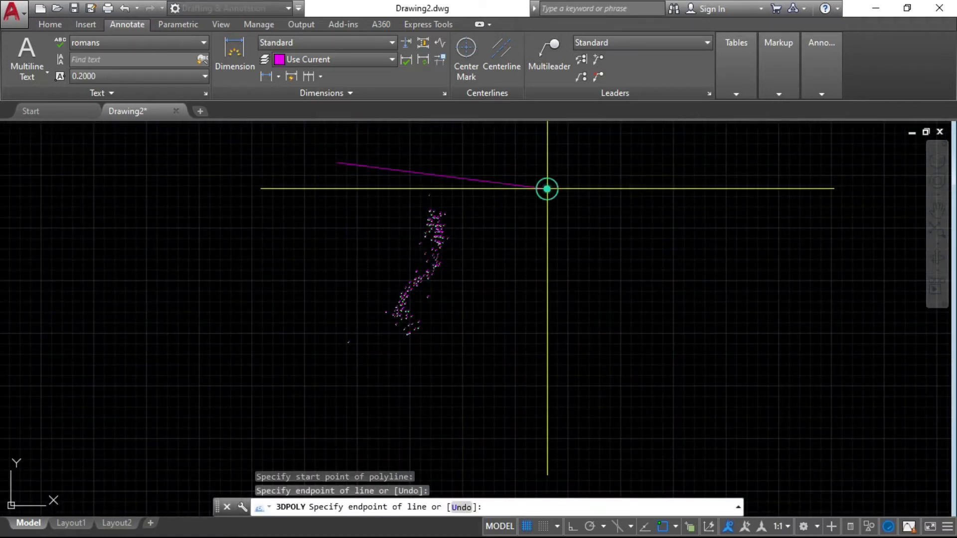
left_click(465, 392)
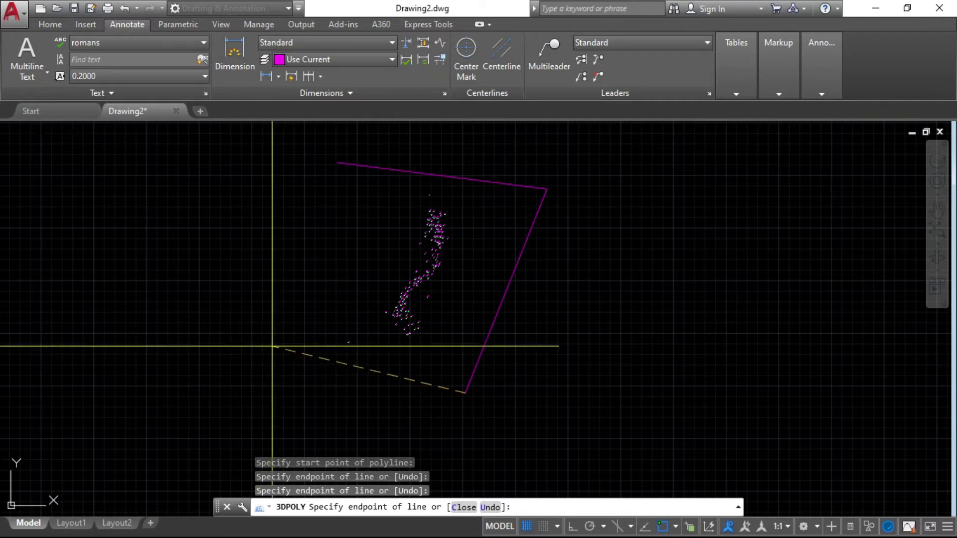
left_click(292, 345)
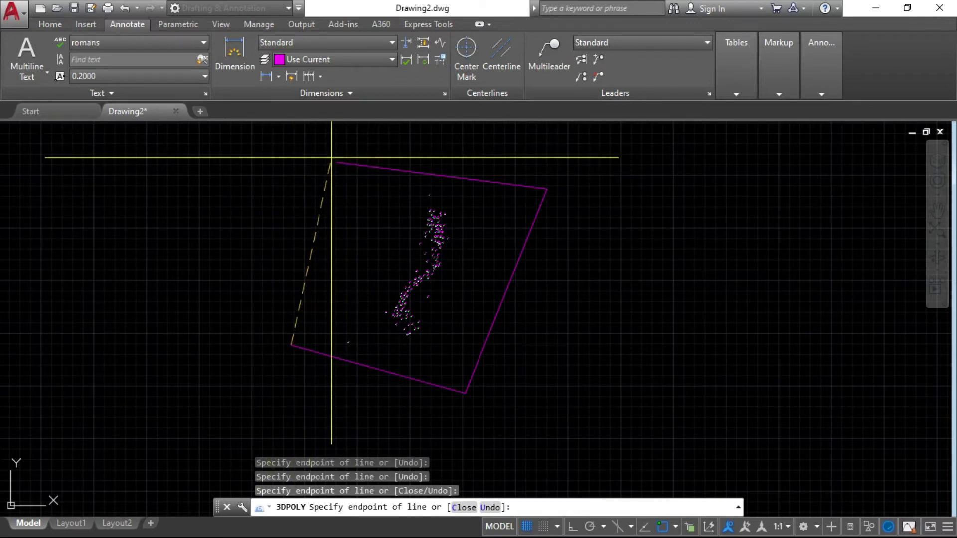
key("Return")
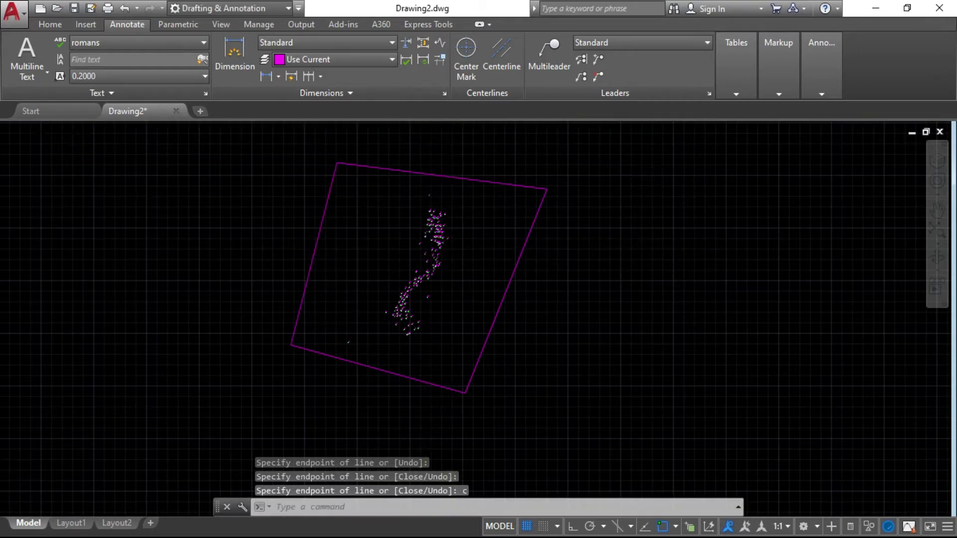
Step: Return to SW_DTM and triangulate the terrain, processing all points and features with the Features layer
scroll(460, 241, "down", 4)
scroll(460, 242, "up", 6)
scroll(443, 182, "down", 4)
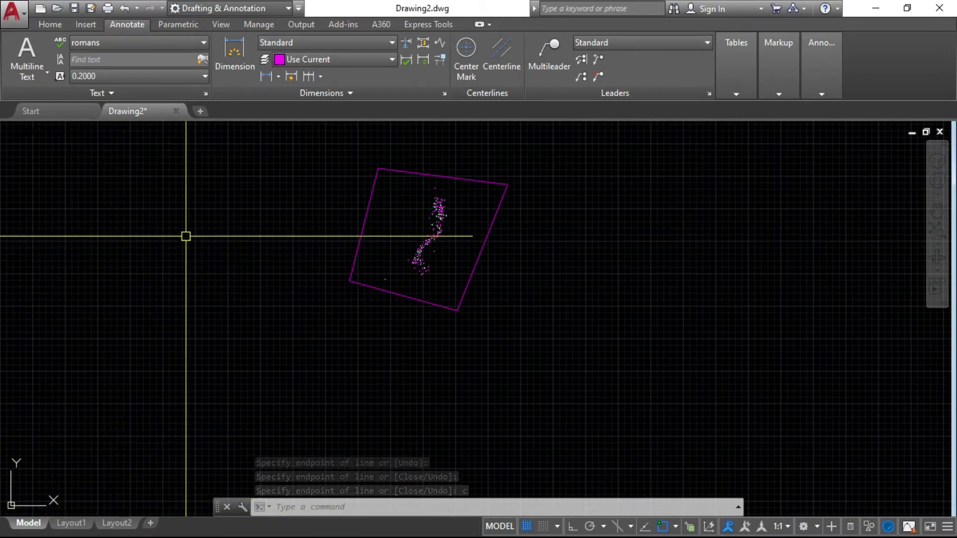
key("alt+Tab")
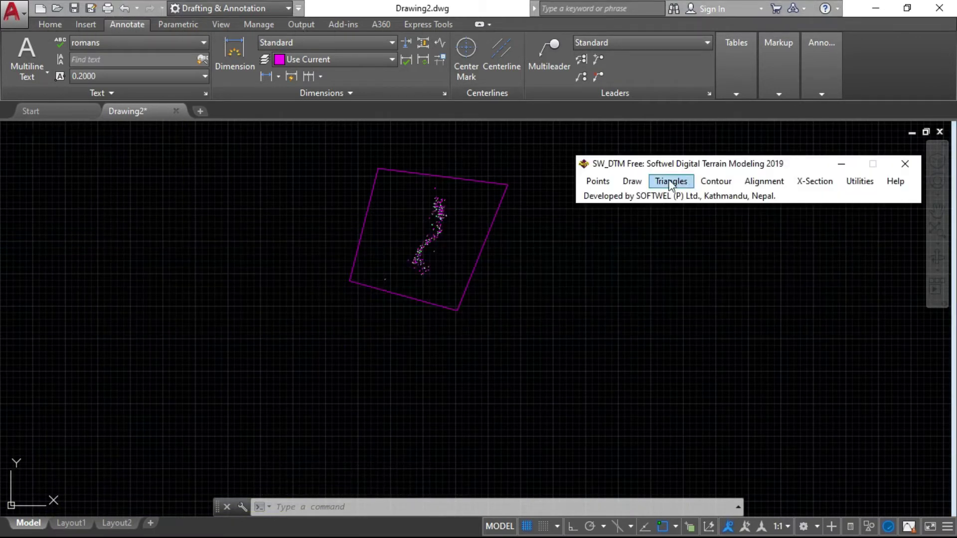
left_click(668, 185)
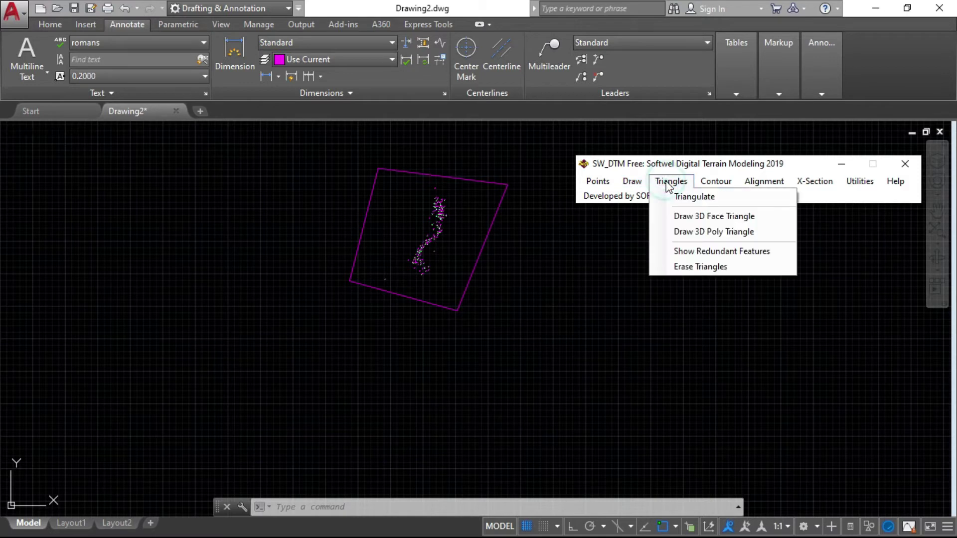
left_click(696, 195)
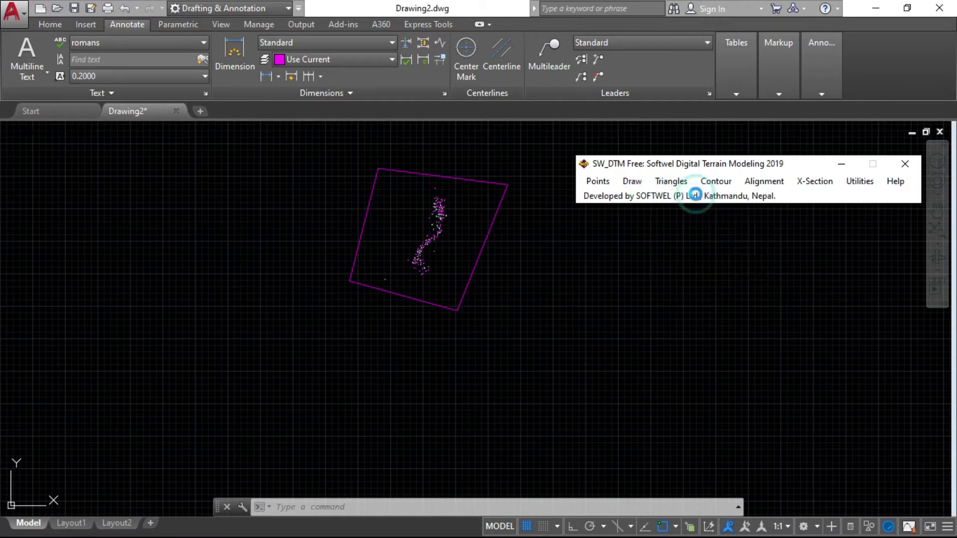
left_click(503, 324)
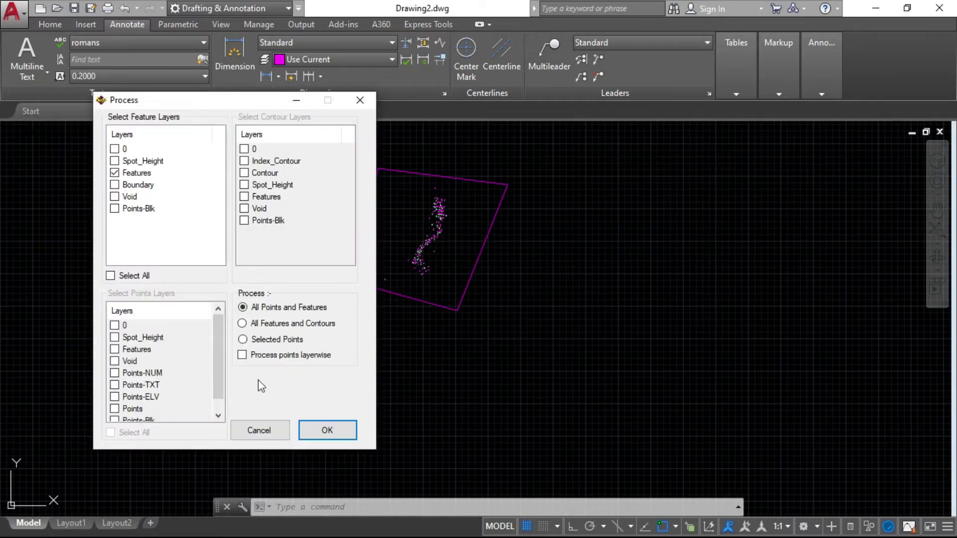
left_click(334, 424)
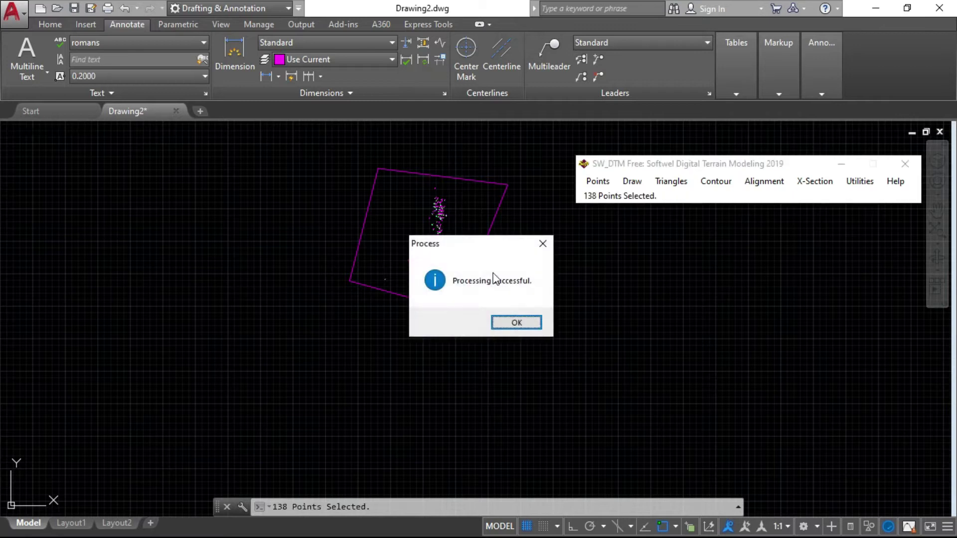
left_click(517, 323)
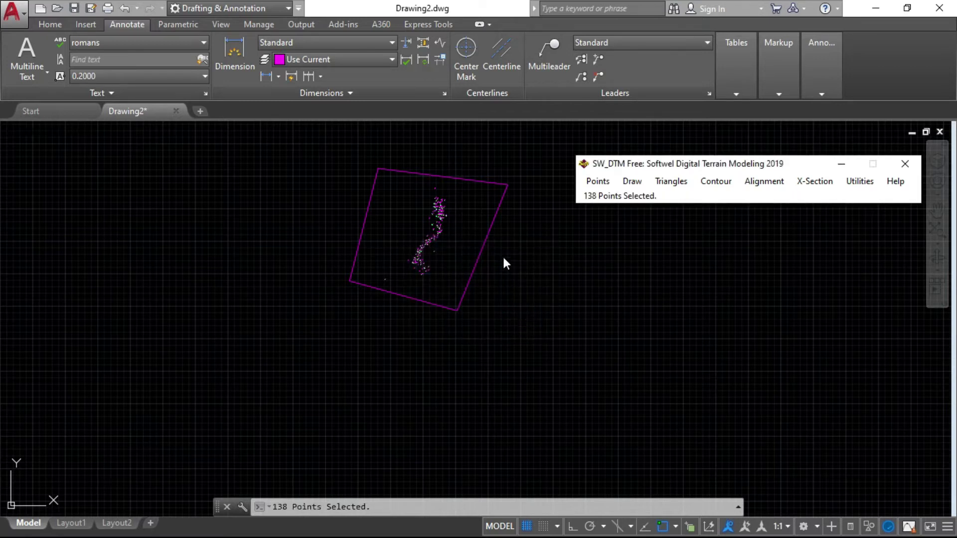
left_click(683, 180)
left_click(549, 322)
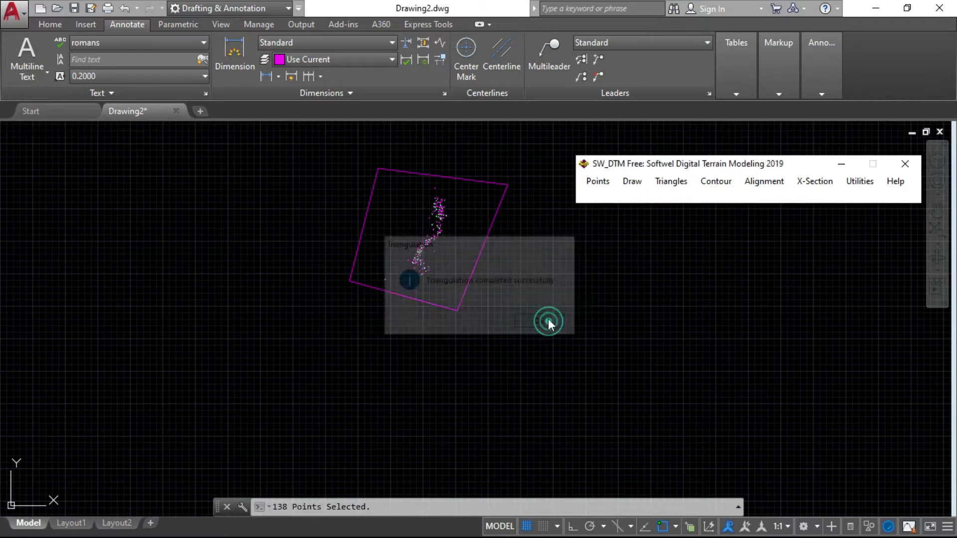
Step: Draw quick contours with a contour interval of 2.00, major contour of 10.00 and minimum distance of 0.10
left_click(706, 187)
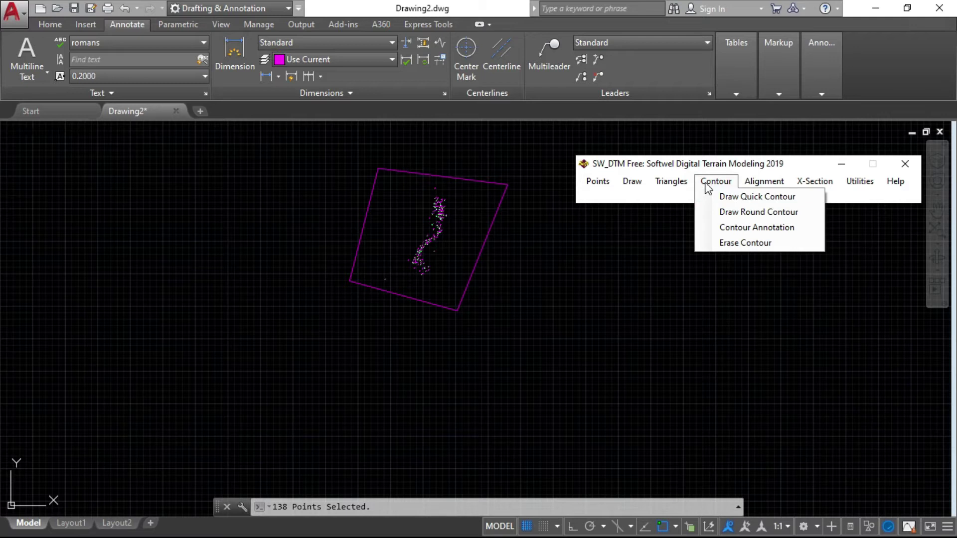
left_click(736, 199)
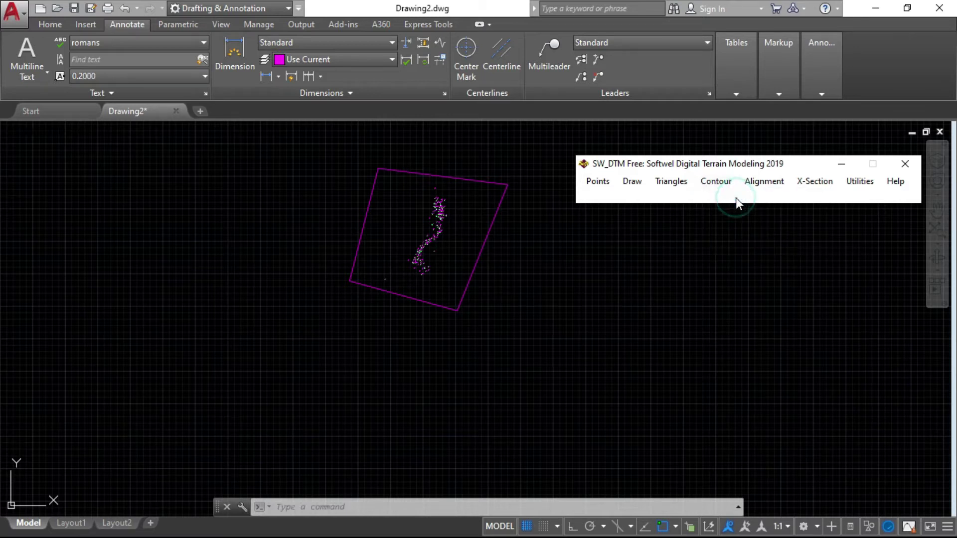
left_click(521, 230)
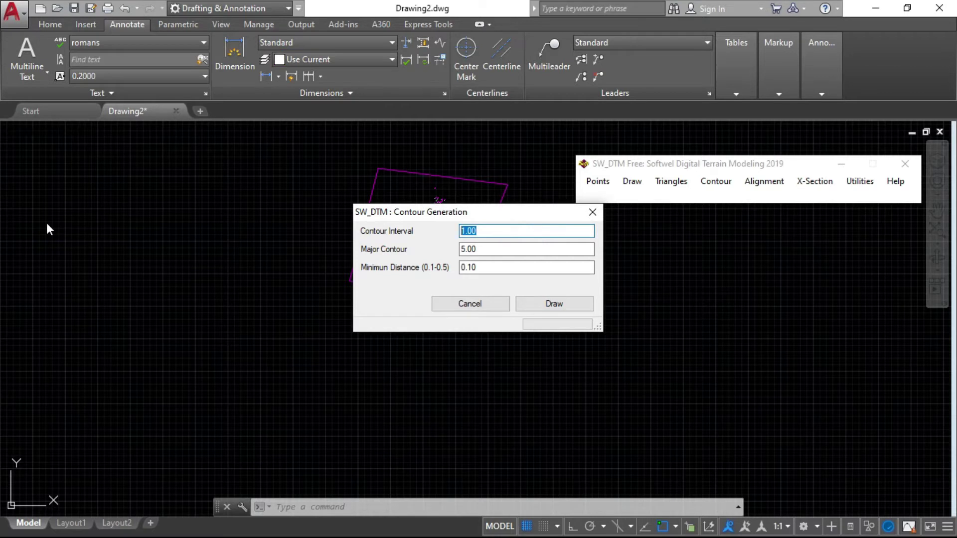
type("2")
double_click(477, 246)
type("10.00")
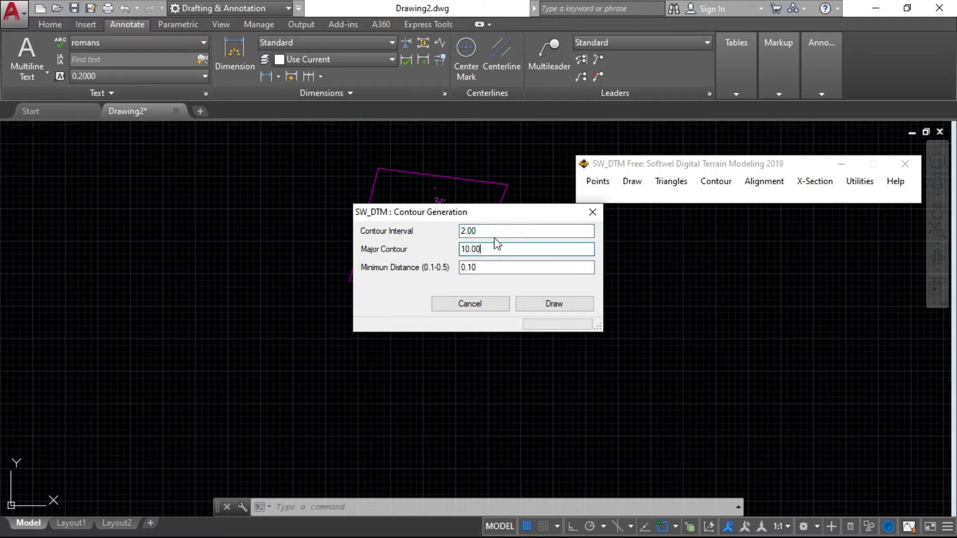
left_click(486, 248)
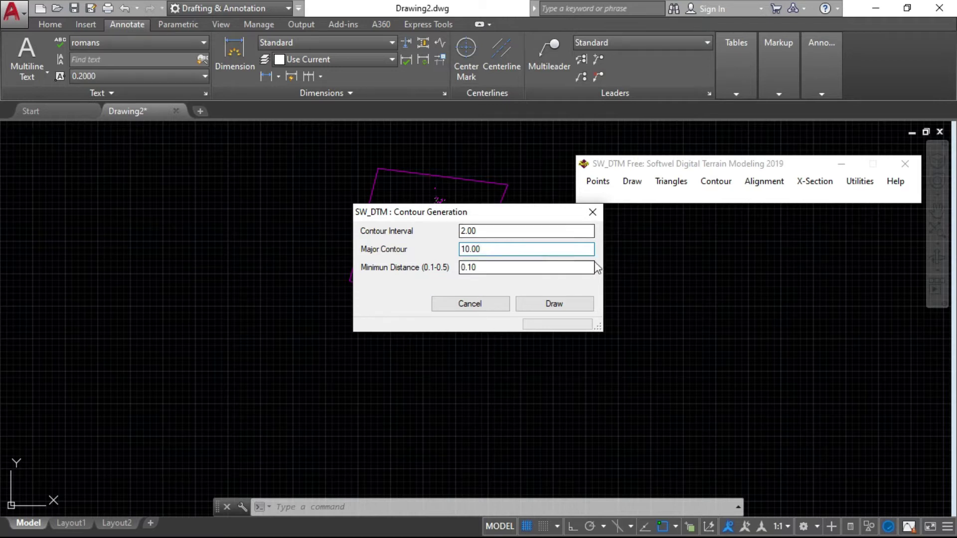
left_click(555, 299)
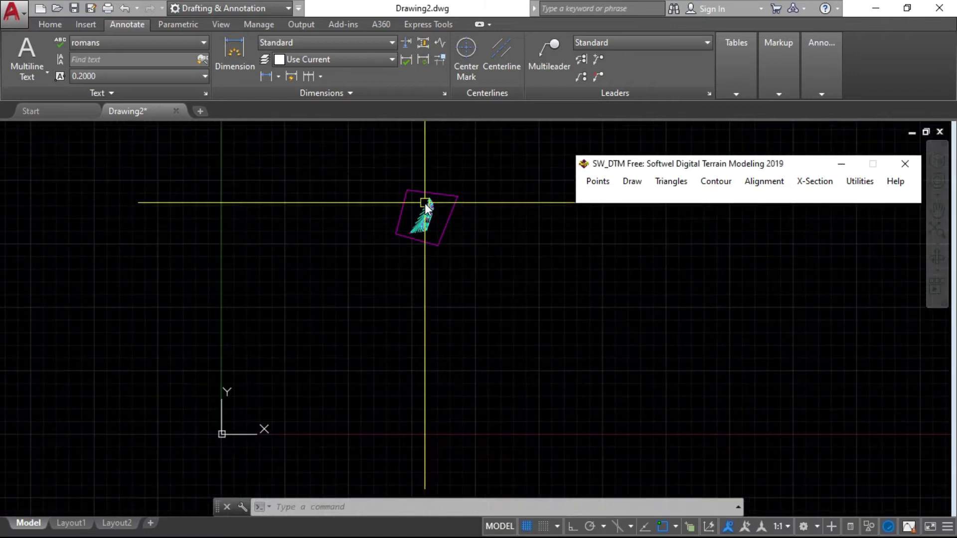
Step: Inspect the quick contours within the boundary and undo them in the AutoCAD drawing
scroll(424, 203, "up", 5)
scroll(411, 248, "down", 4)
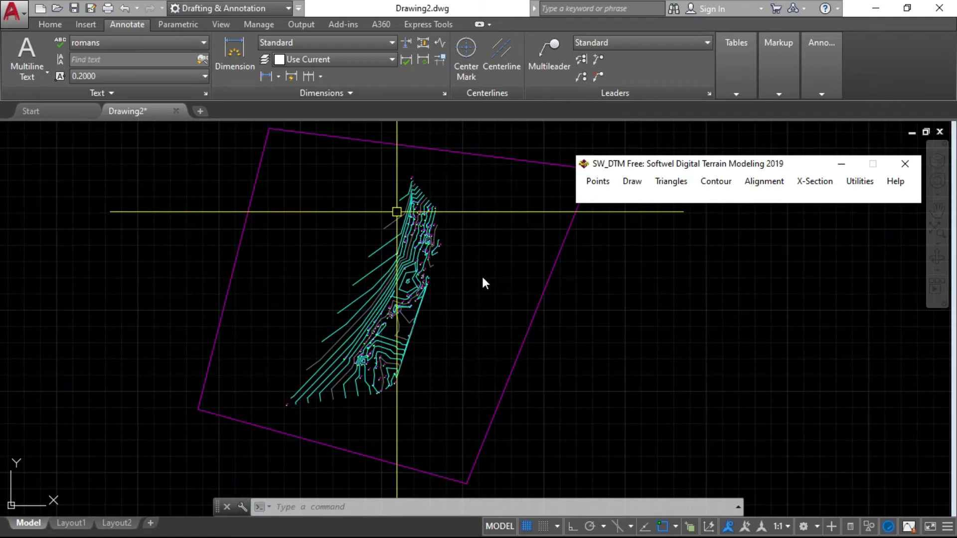
scroll(482, 275, "down", 3)
scroll(458, 271, "up", 4)
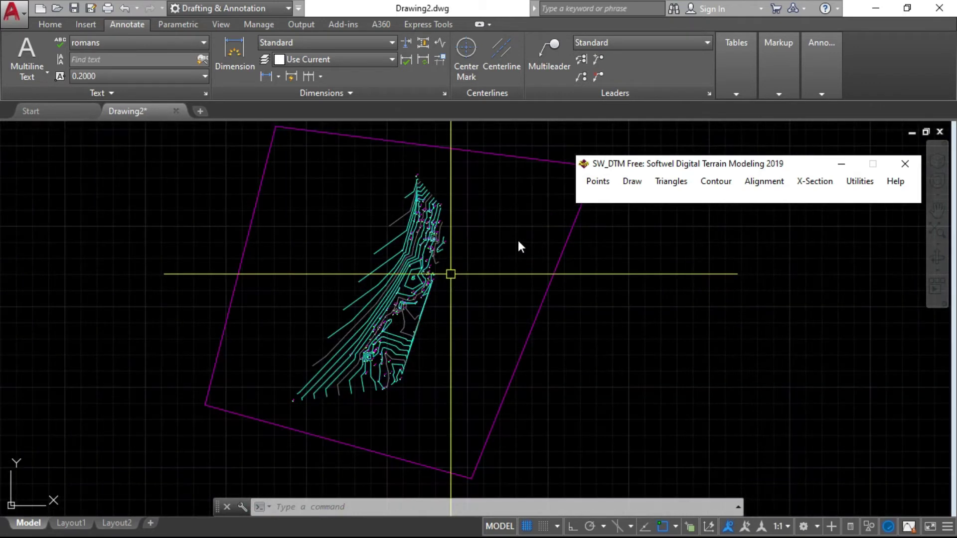
left_click(763, 182)
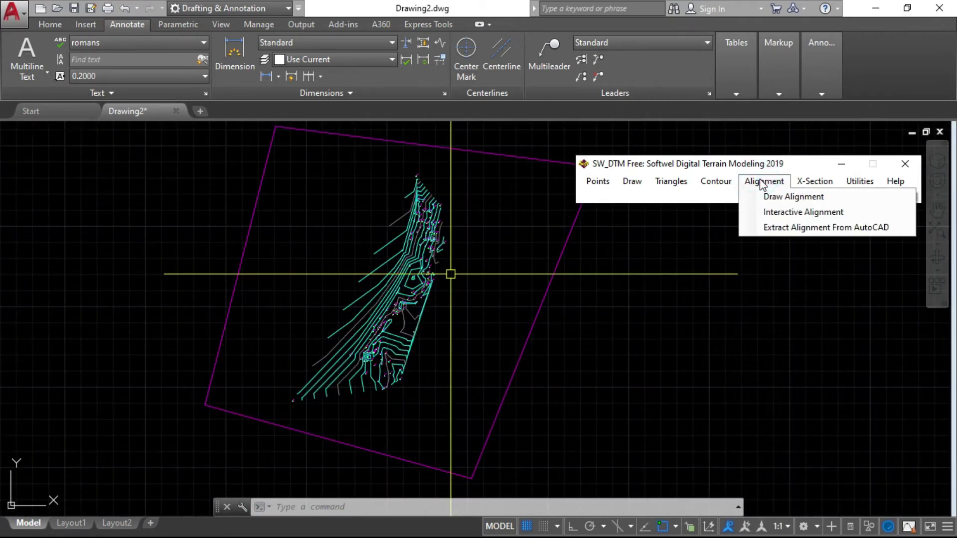
left_click(716, 181)
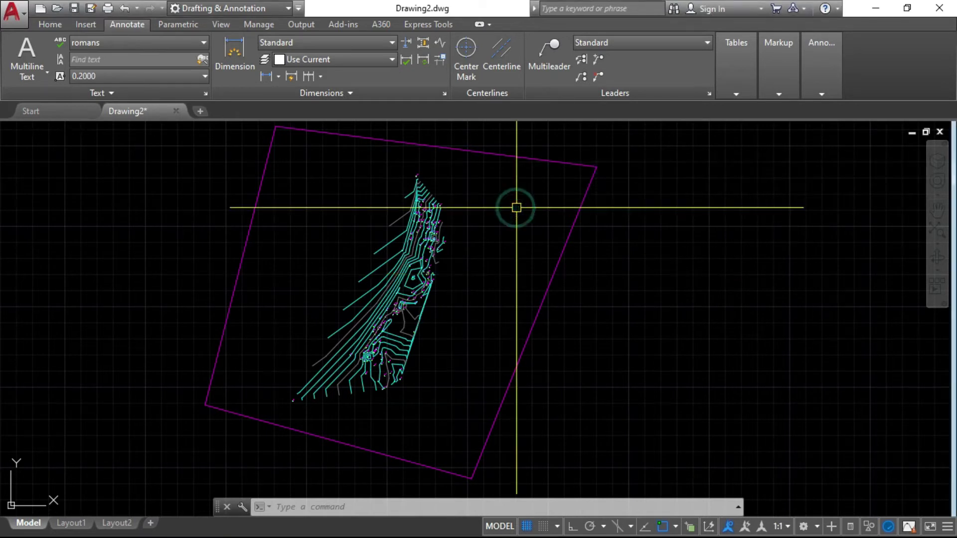
key("ctrl+z")
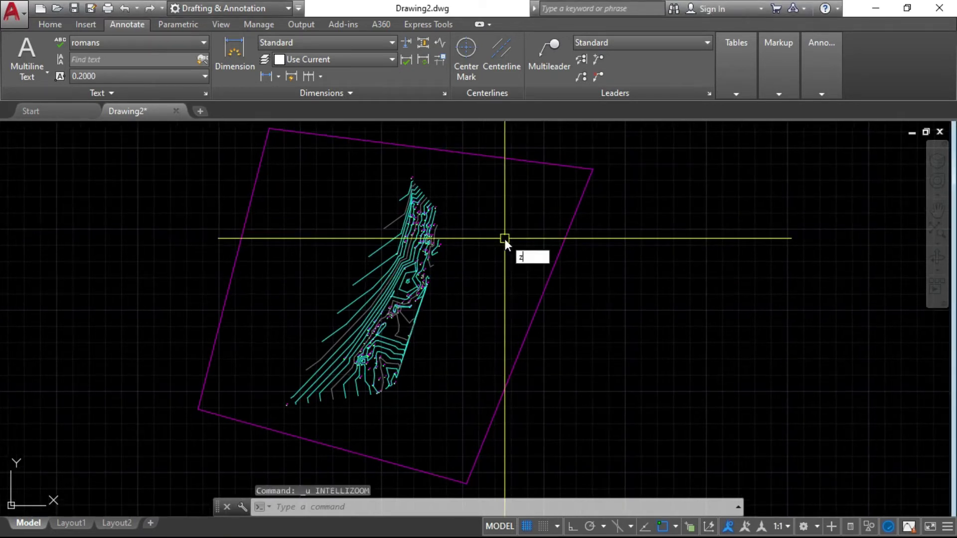
key("Escape")
key("ctrl+z")
key("ctrl+z")
key("ctrl+z")
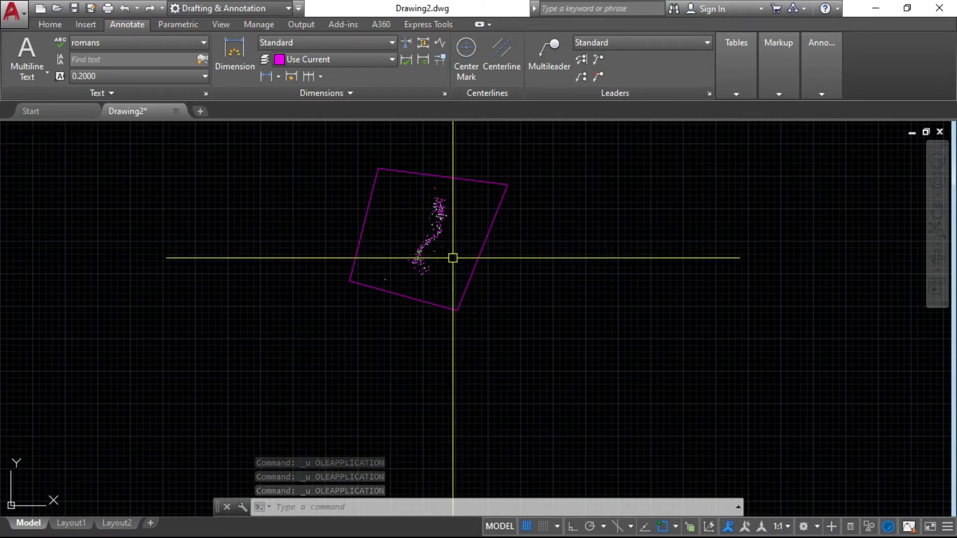
Step: Switch to SW_DTM, launch Draw Alignment and start the alignment polyline at survey point IP0
key("alt+Tab")
left_click(598, 181)
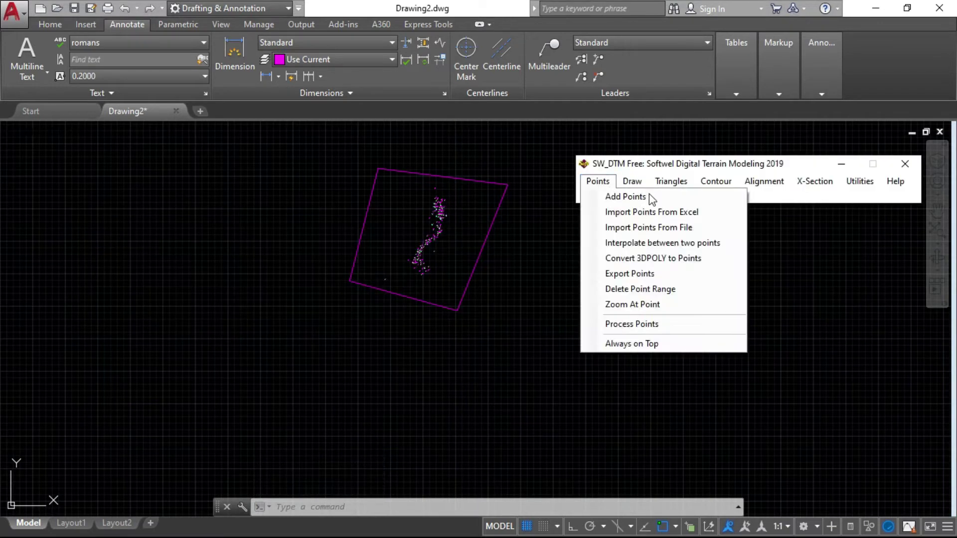
left_click(749, 188)
left_click(755, 181)
left_click(755, 182)
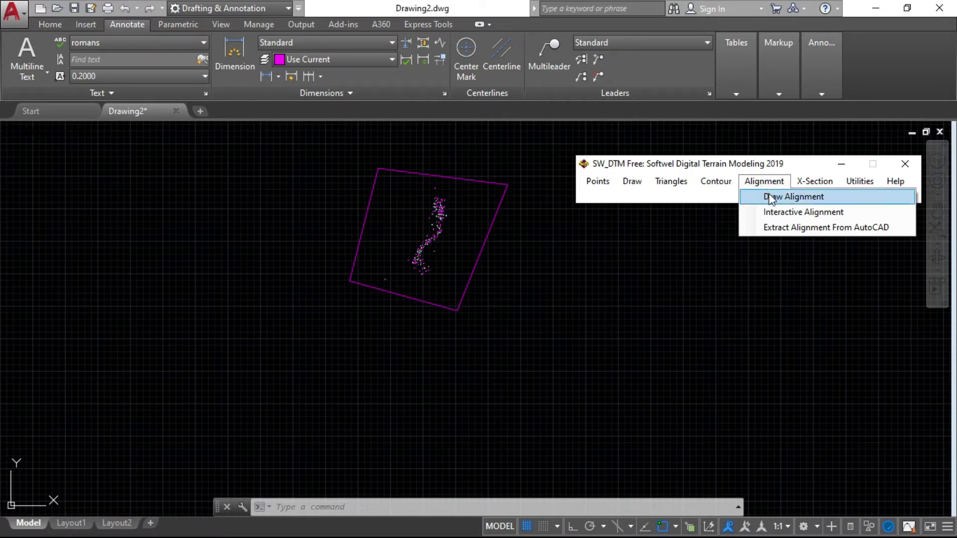
left_click(772, 198)
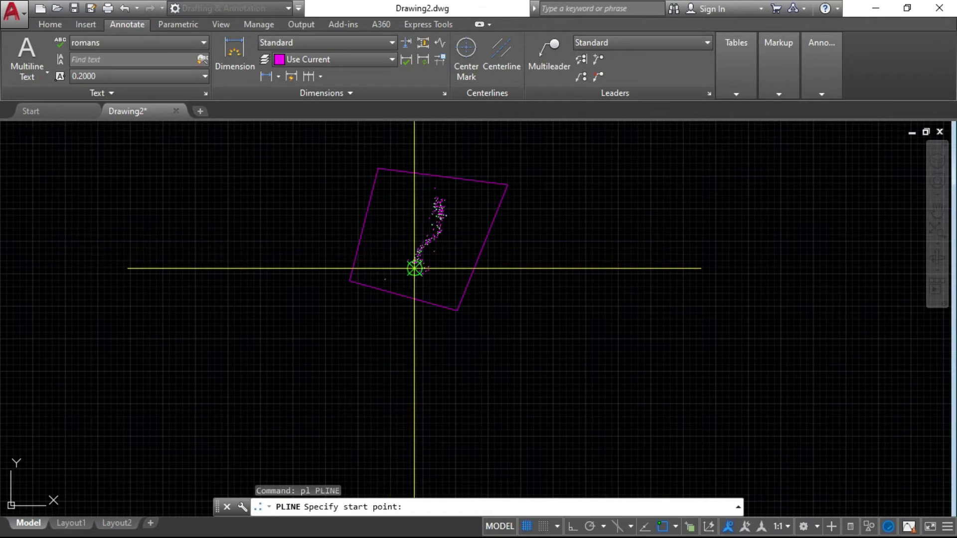
scroll(415, 269, "up", 10)
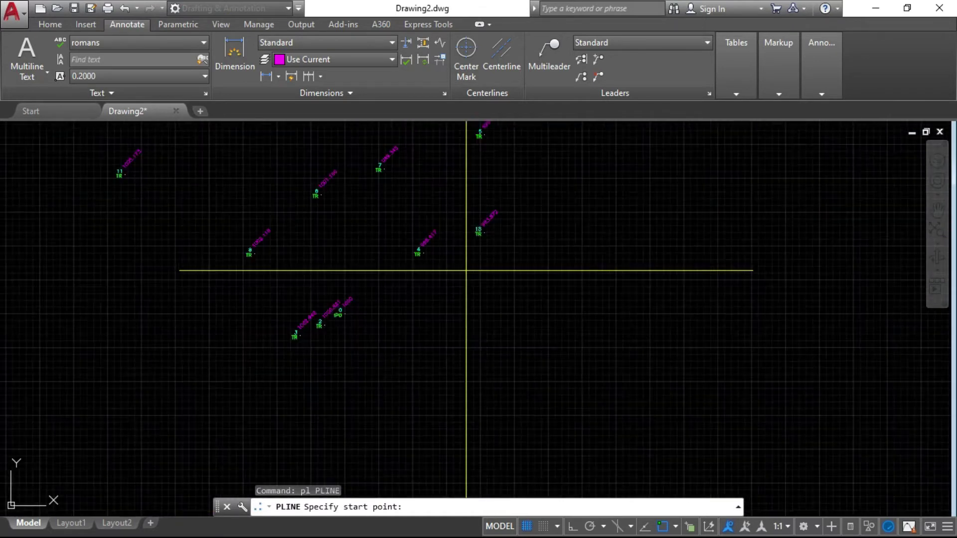
scroll(234, 329, "up", 3)
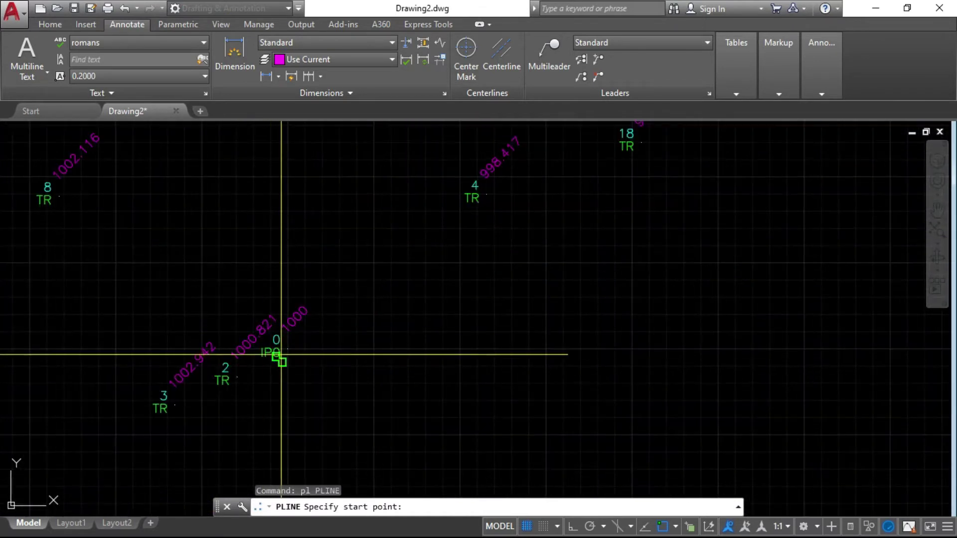
left_click(296, 347)
Step: Extend the alignment polyline from IP0 to survey point IP1
scroll(524, 395, "down", 5)
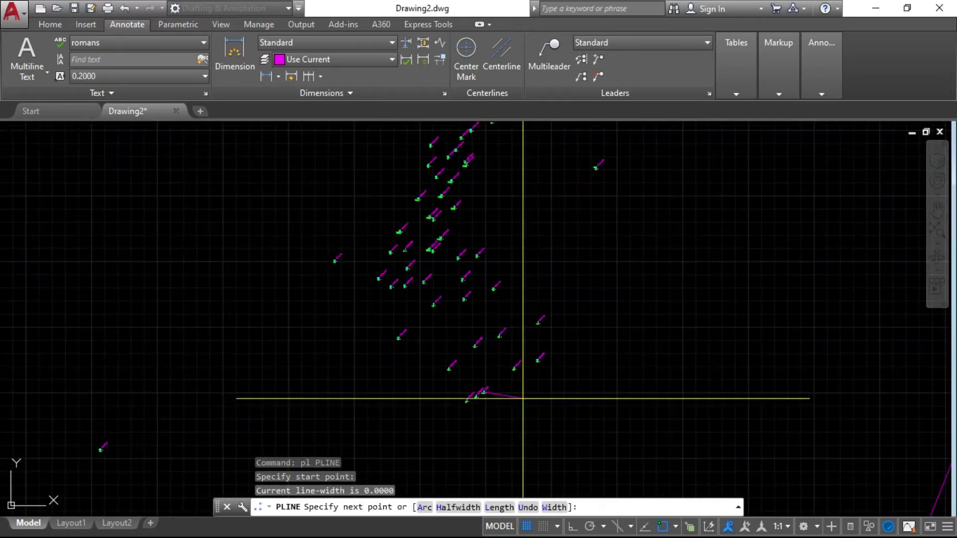
scroll(420, 319, "up", 6)
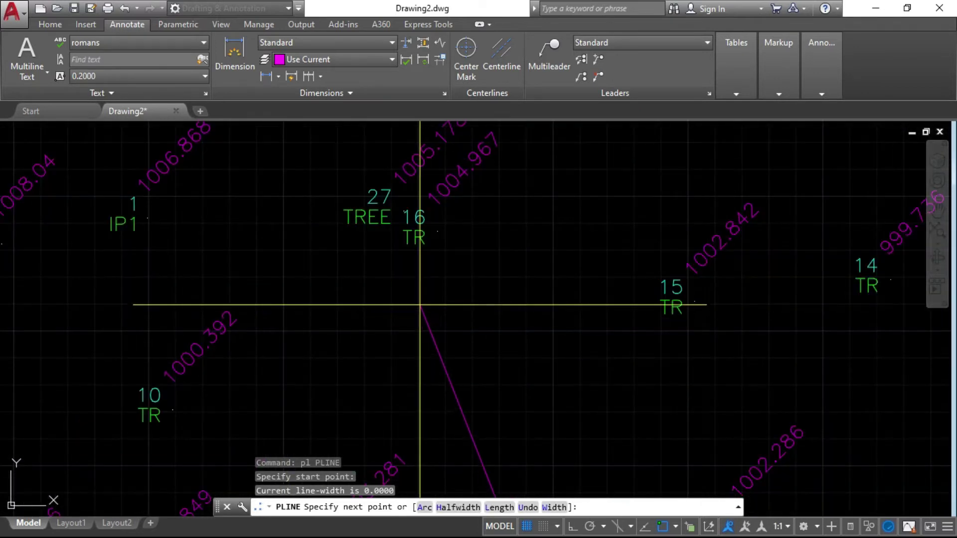
left_click(147, 217)
scroll(263, 312, "down", 4)
scroll(263, 313, "down", 4)
Step: Locate survey point IP2 northeast of IP1 and add it as the next alignment vertex
left_click(331, 164)
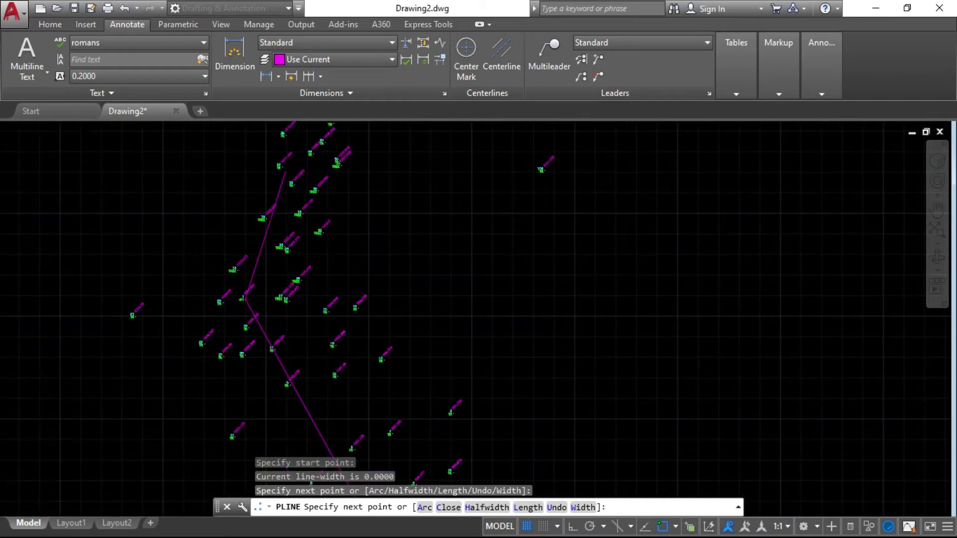
scroll(304, 204, "up", 4)
scroll(354, 125, "down", 5)
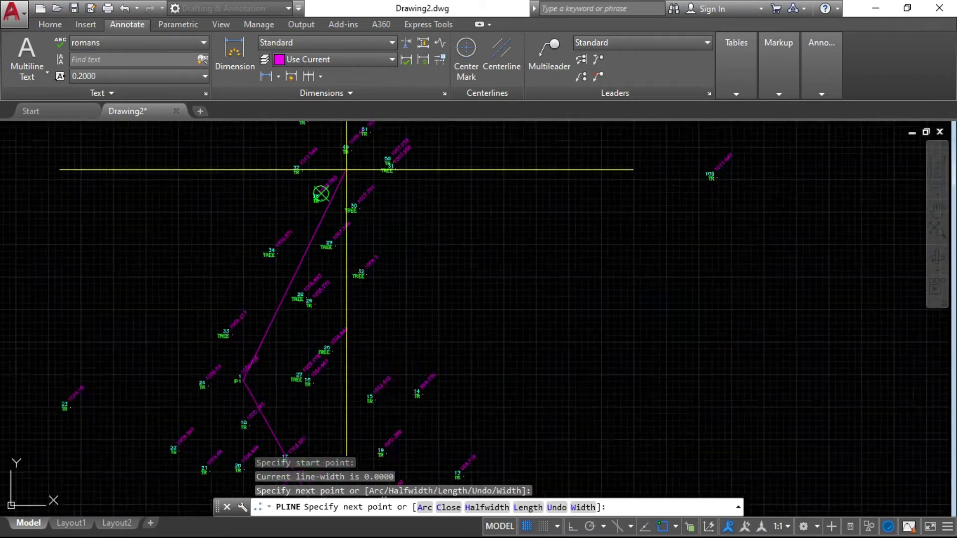
scroll(354, 125, "up", 4)
scroll(438, 210, "down", 5)
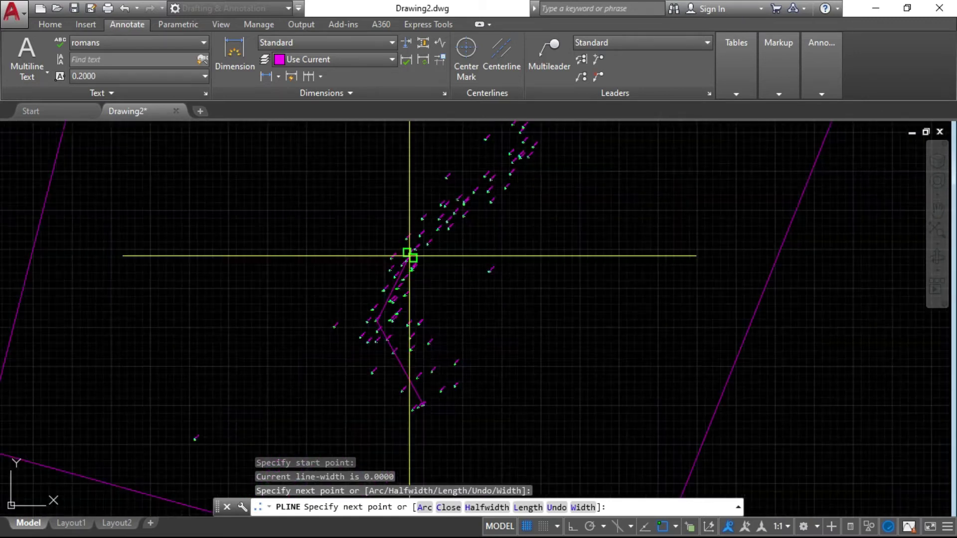
scroll(454, 274, "up", 5)
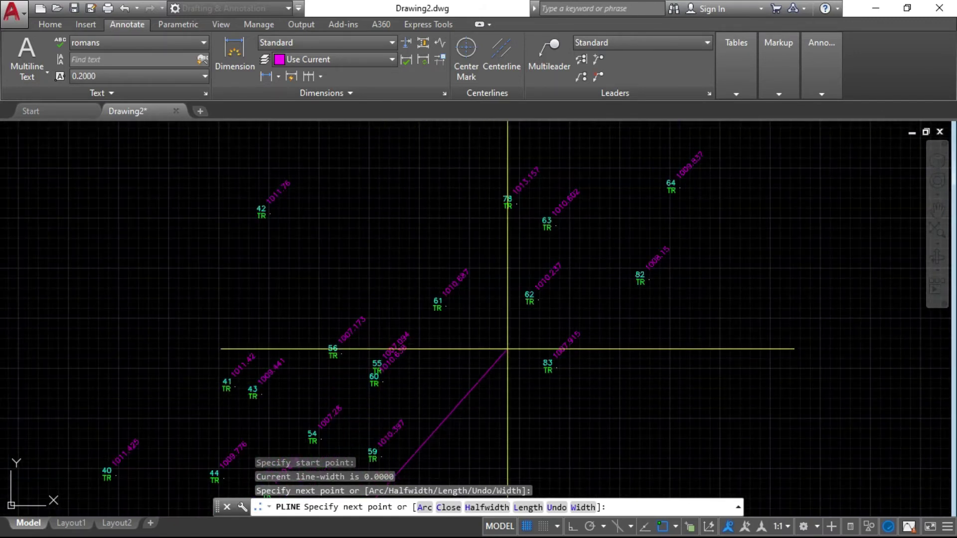
scroll(349, 327, "down", 3)
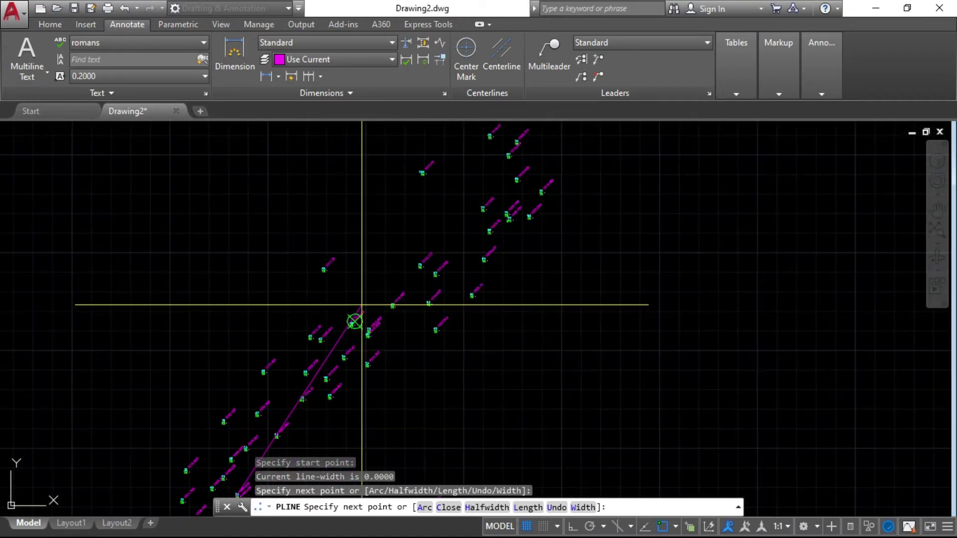
scroll(310, 422, "up", 2)
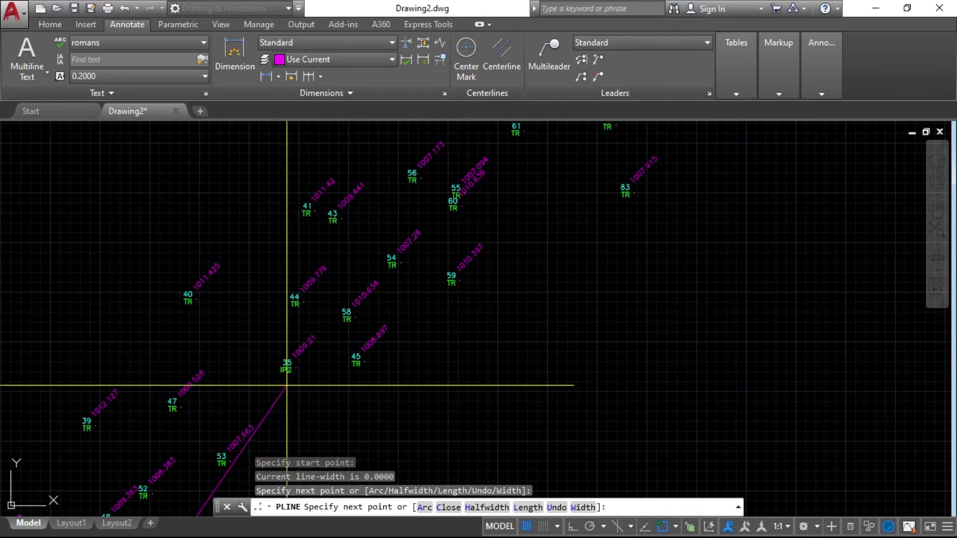
scroll(289, 386, "up", 4)
left_click(316, 316)
scroll(306, 336, "down", 5)
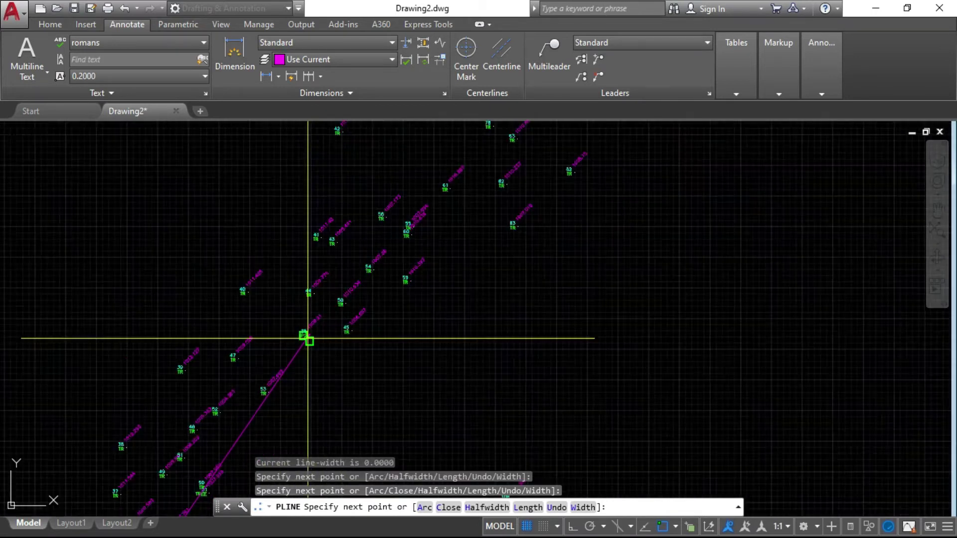
Step: Continue the alignment polyline northeast from IP2 to survey point IP3
scroll(442, 182, "up", 4)
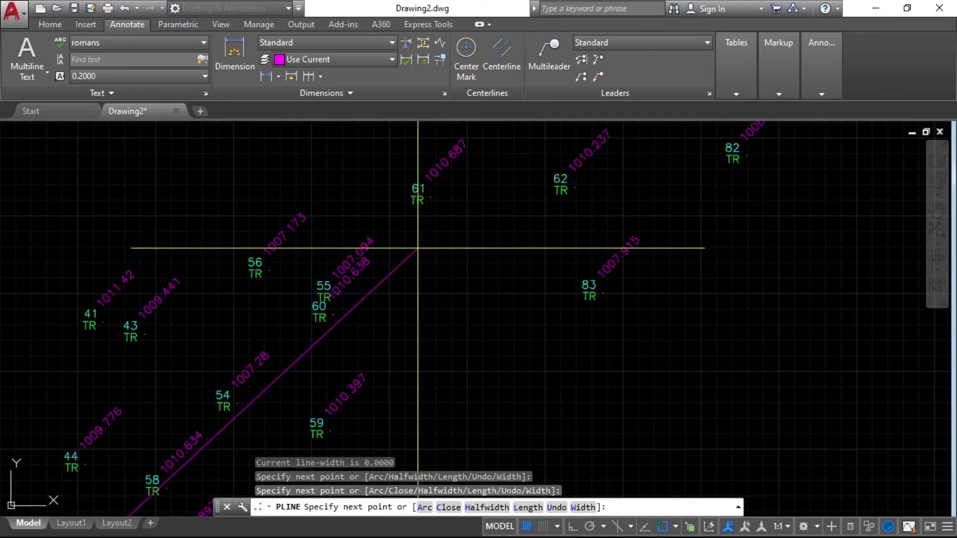
scroll(397, 282, "down", 6)
scroll(516, 166, "up", 5)
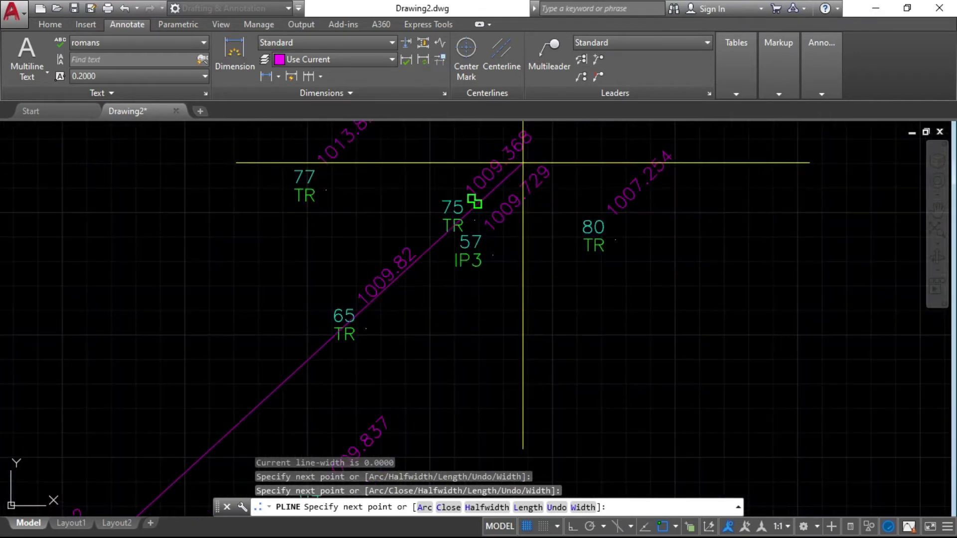
left_click(483, 273)
scroll(495, 289, "down", 5)
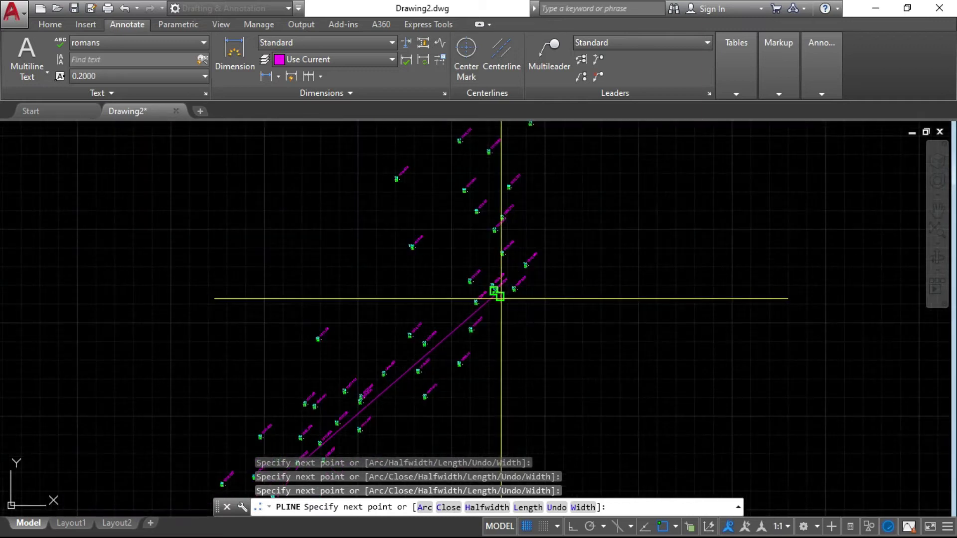
Step: Carry the alignment polyline north from IP3 through survey points IP4 and IP5
scroll(514, 166, "up", 5)
scroll(509, 181, "down", 5)
scroll(506, 226, "up", 3)
scroll(514, 149, "up", 2)
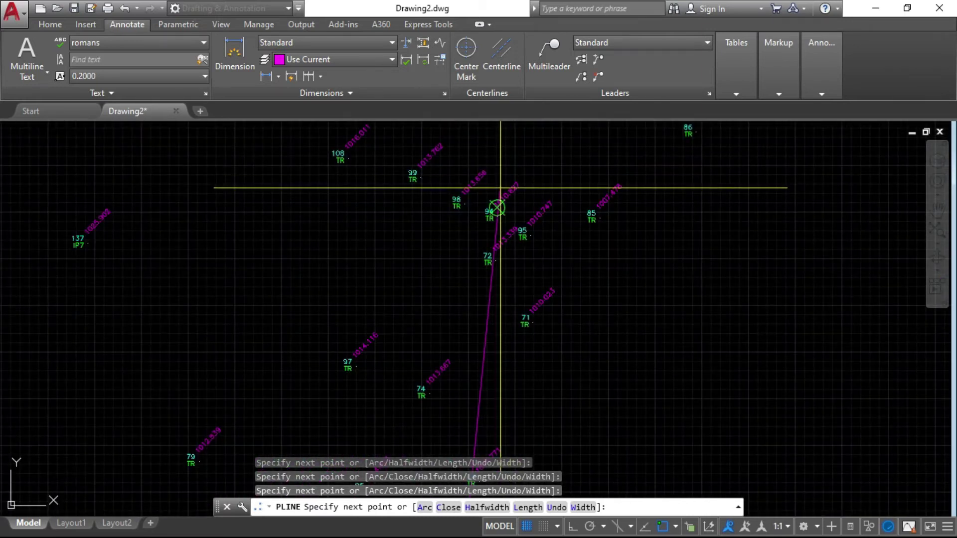
scroll(519, 164, "down", 3)
scroll(504, 207, "up", 5)
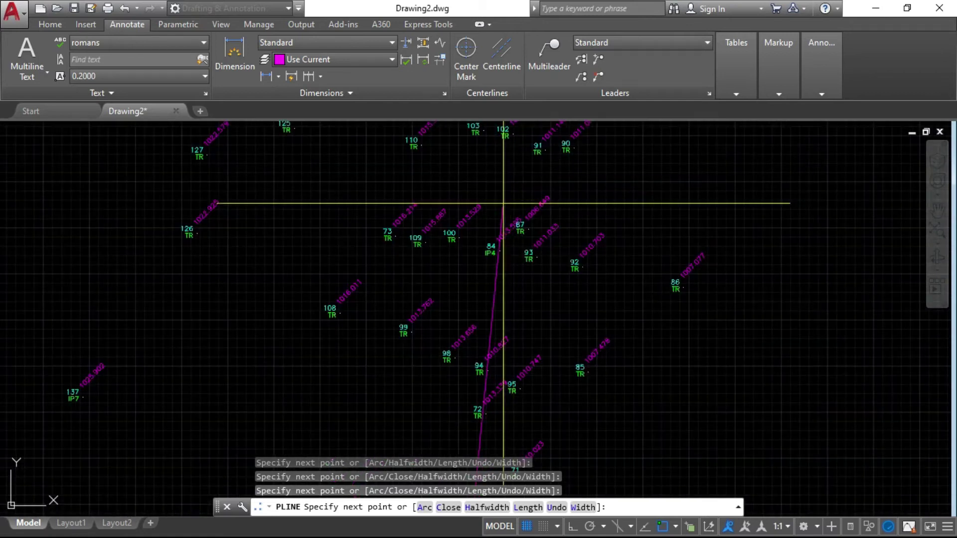
left_click(495, 250)
scroll(522, 336, "down", 5)
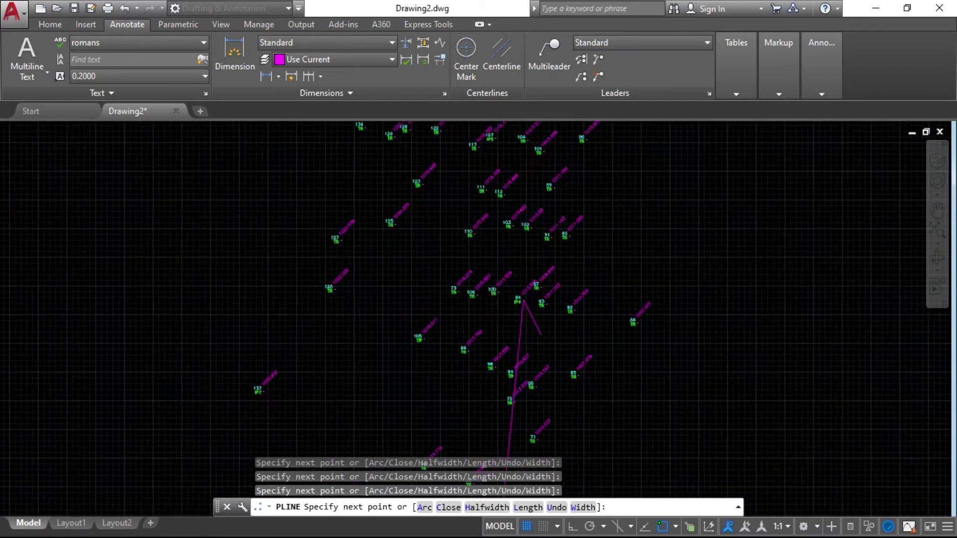
scroll(529, 212, "up", 5)
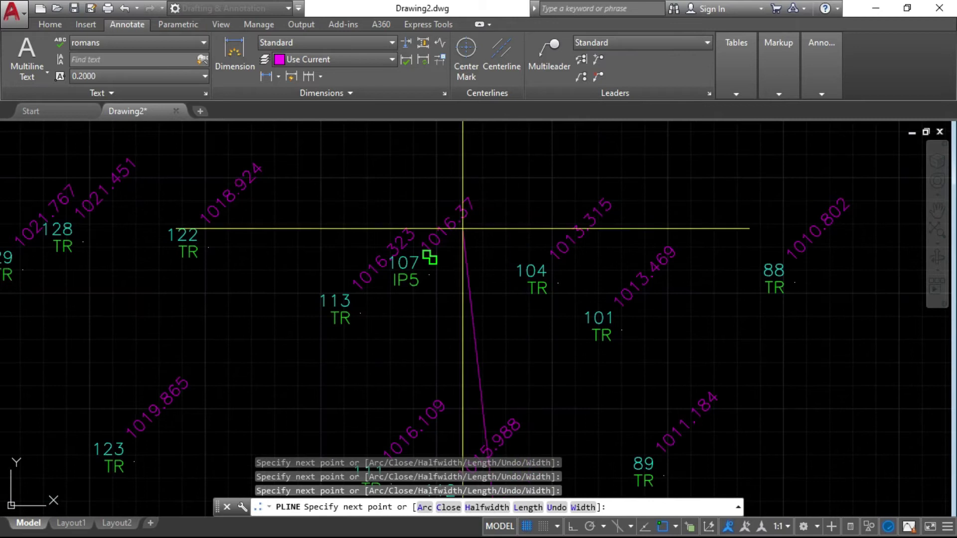
left_click(432, 273)
scroll(551, 293, "down", 5)
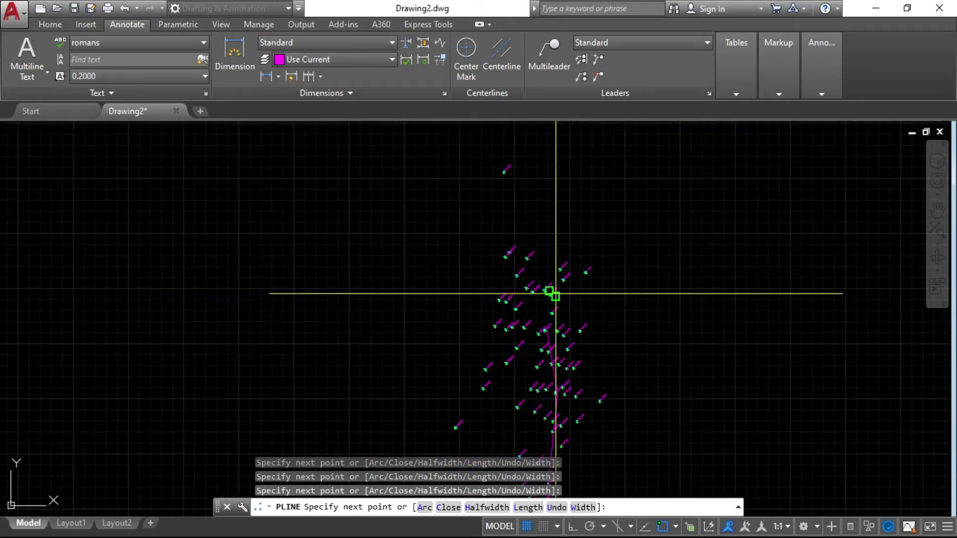
Step: Find survey point IP6 northwest of IP5 and add it as the next alignment vertex
scroll(540, 317, "up", 5)
scroll(530, 330, "down", 5)
scroll(530, 329, "up", 5)
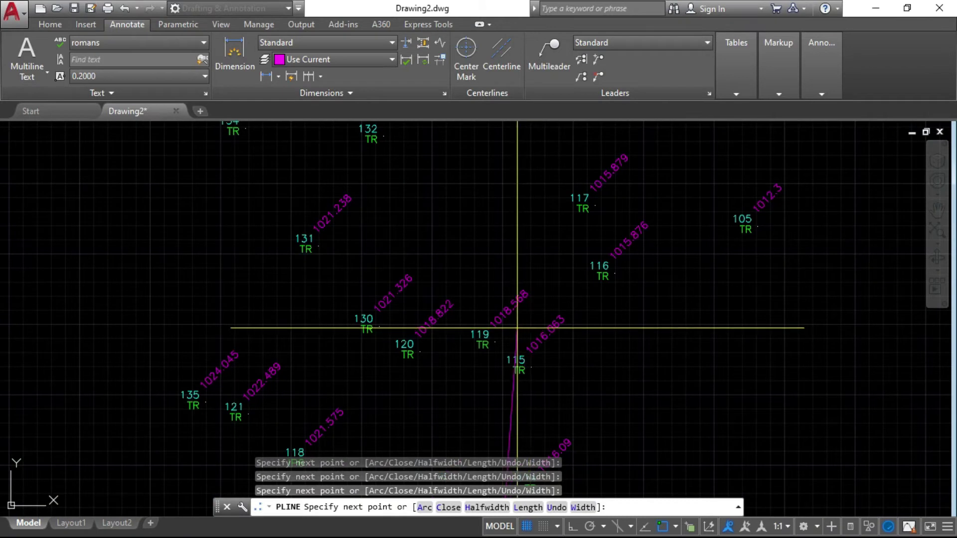
left_click(462, 321)
scroll(470, 258, "down", 4)
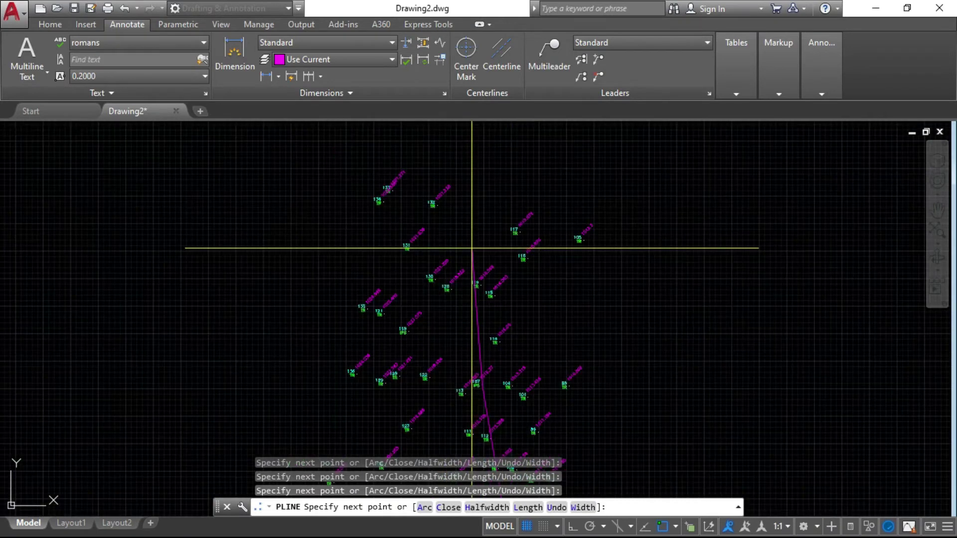
scroll(444, 216, "down", 3)
scroll(444, 219, "up", 3)
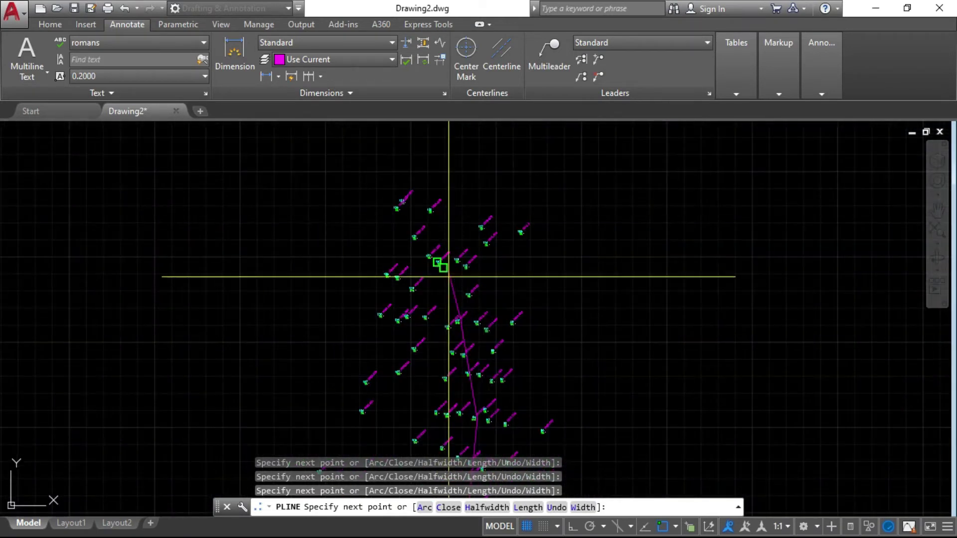
scroll(466, 378, "up", 3)
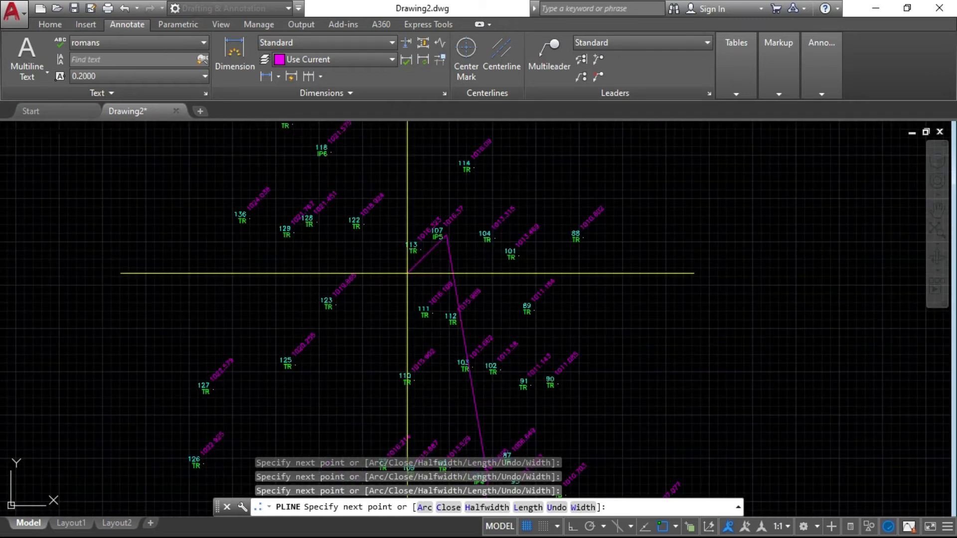
left_click(331, 151)
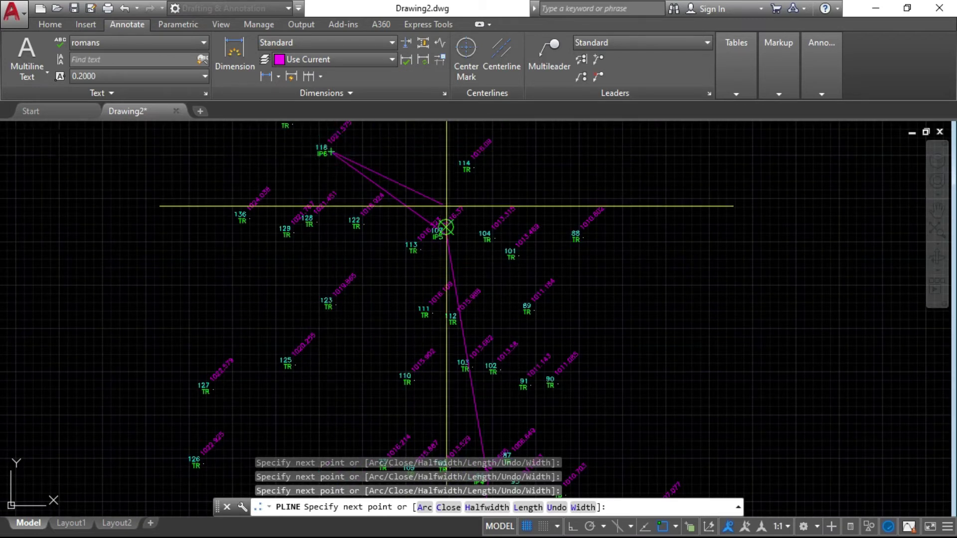
Step: Extend the alignment polyline from IP6 to survey point IP7 and finish the polyline there
scroll(451, 215, "down", 3)
scroll(353, 268, "up", 5)
scroll(324, 234, "up", 2)
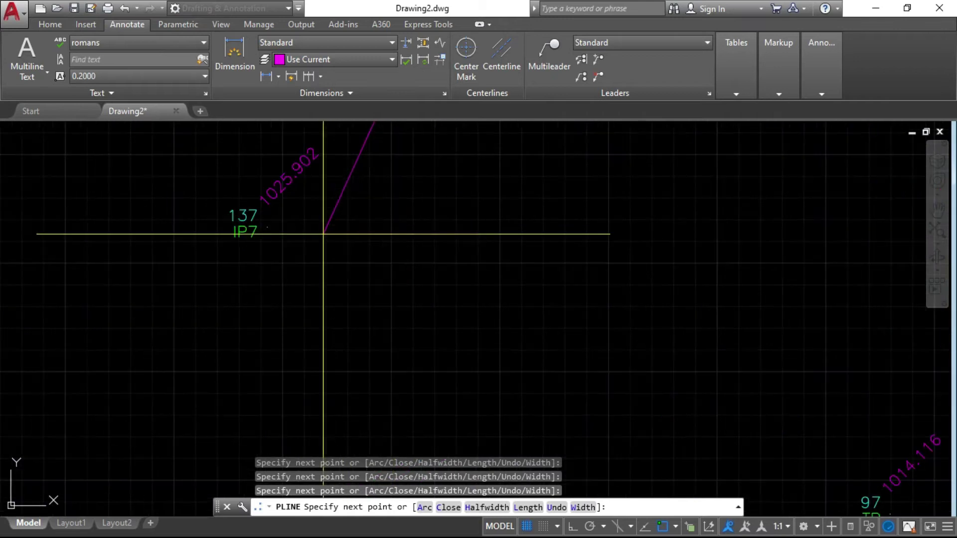
left_click(269, 225)
scroll(309, 347, "down", 5)
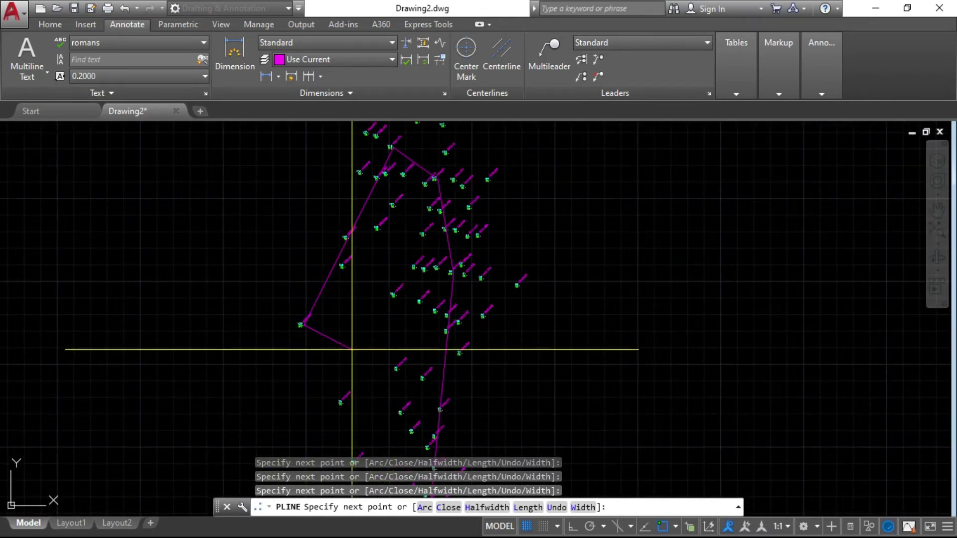
key("Return")
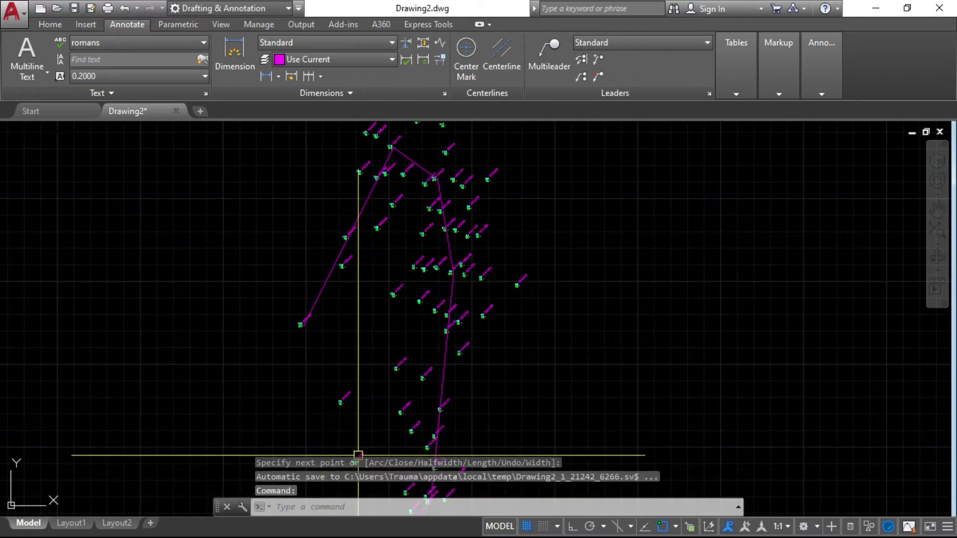
Step: Switch to SW_DTM and start extracting sections by DTM in L-Profile and X-Section mode
key("alt+Tab")
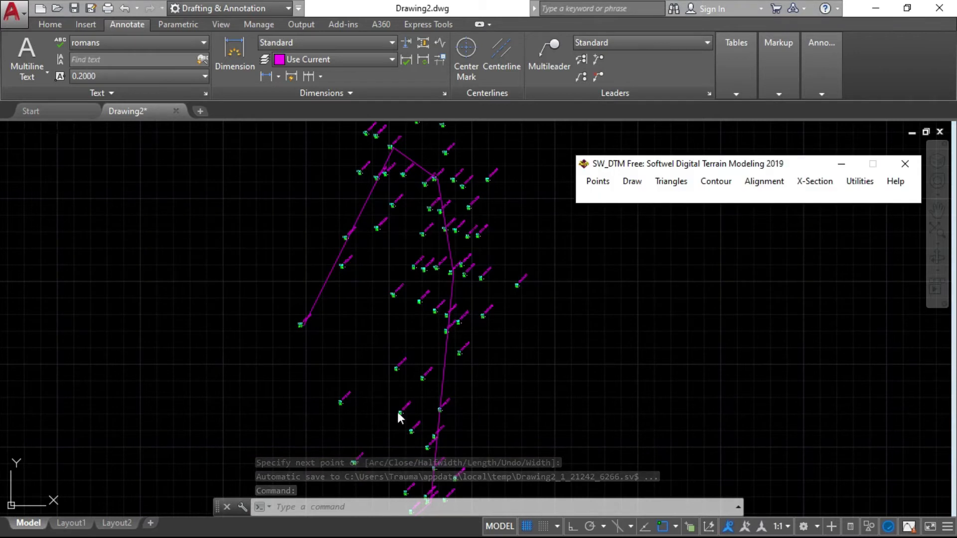
left_click(757, 181)
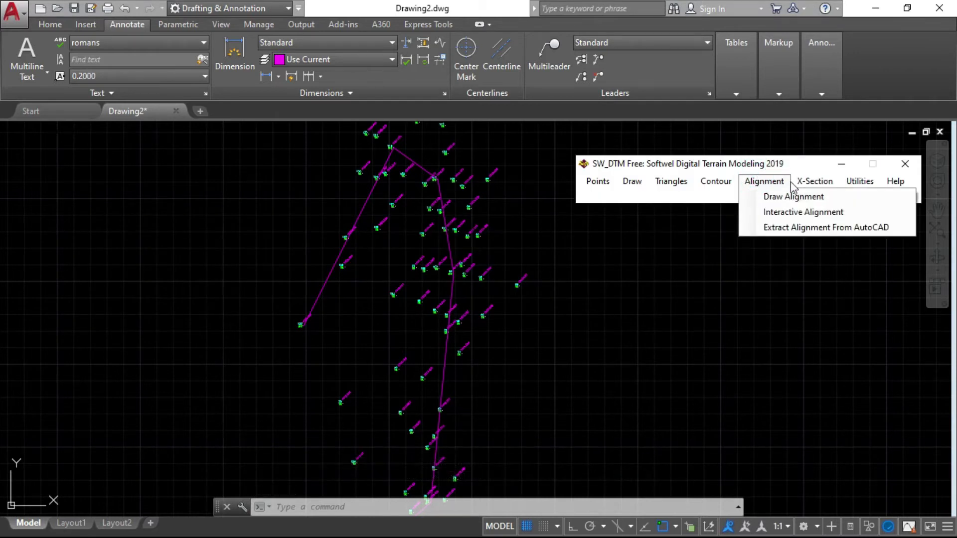
left_click(828, 185)
left_click(828, 185)
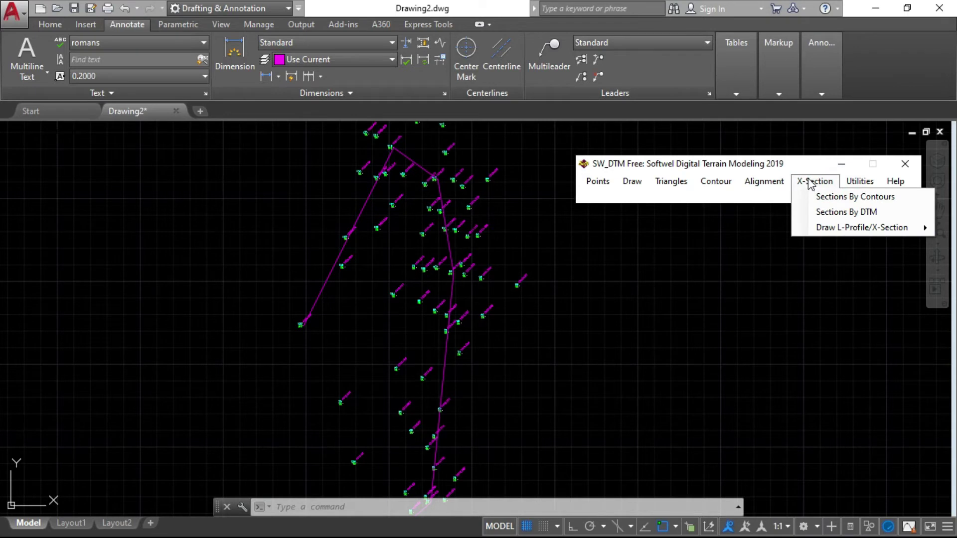
left_click(836, 212)
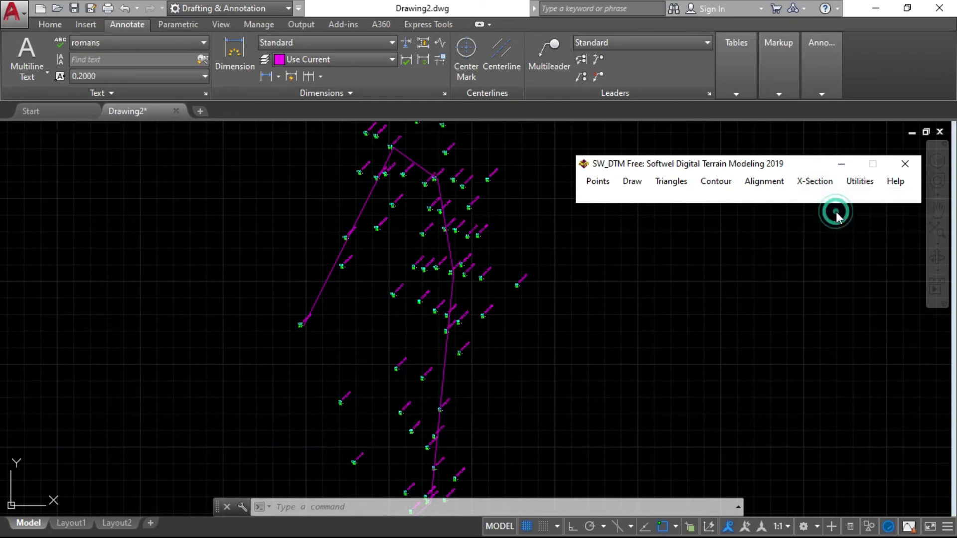
left_click(299, 165)
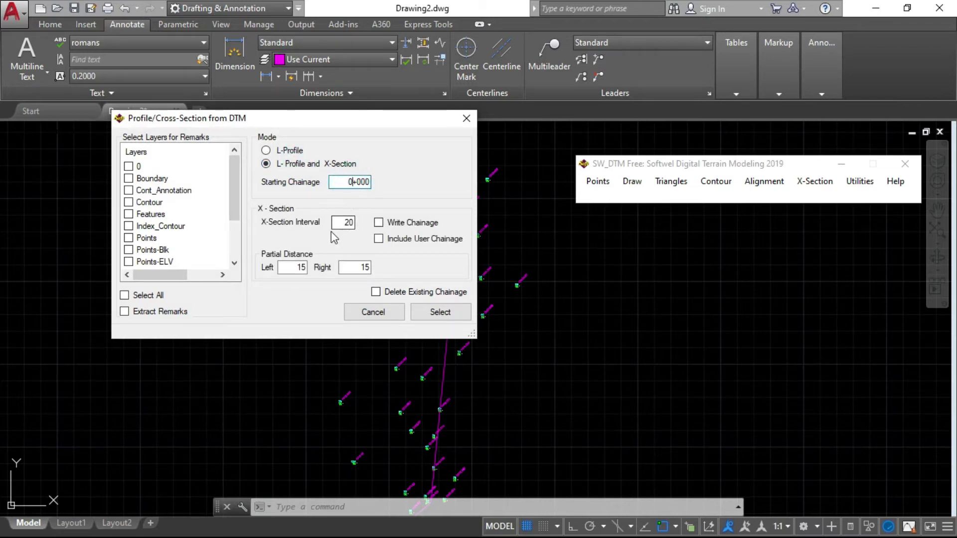
Step: Set the cross-section interval to 10 and both the left and right partial distances to 7.50
double_click(342, 222)
double_click(299, 268)
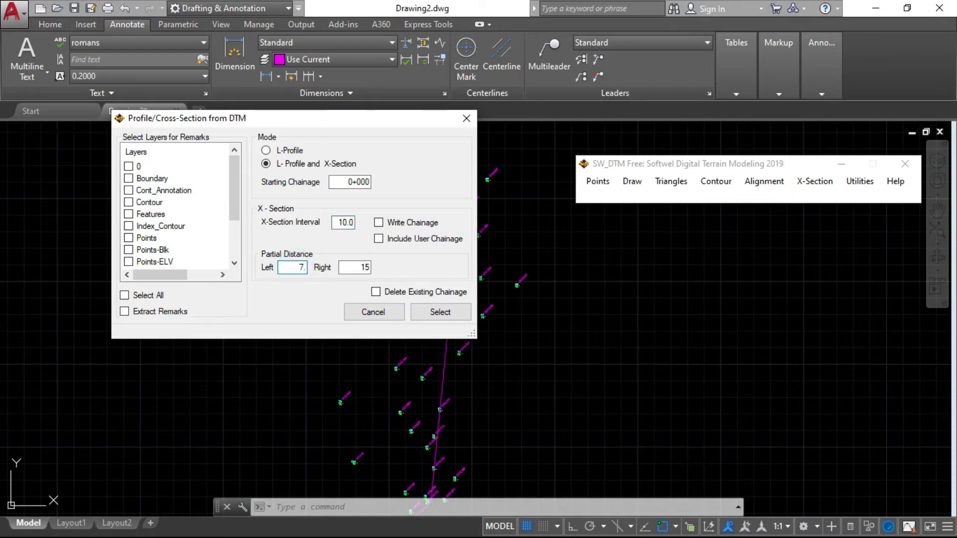
double_click(362, 268)
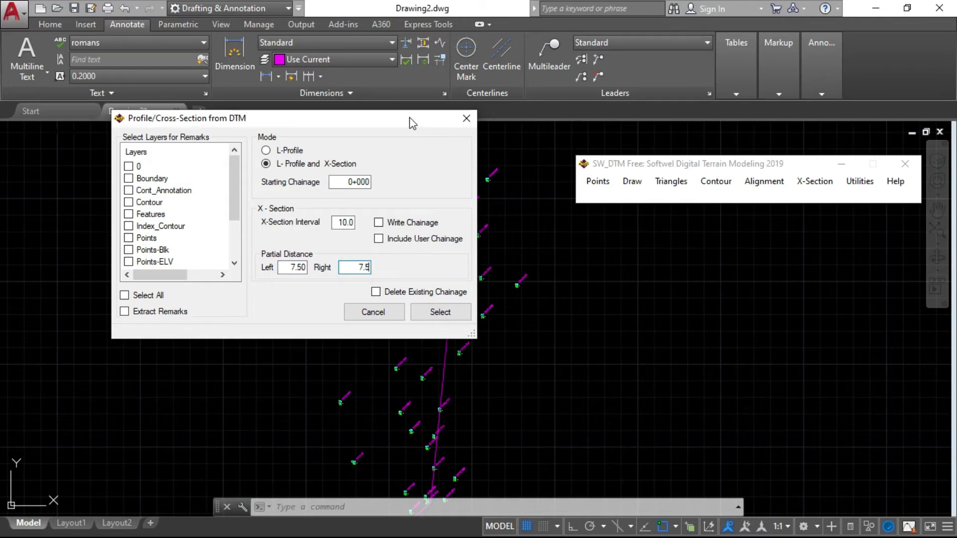
left_click_drag(402, 120, 370, 115)
type("7.5")
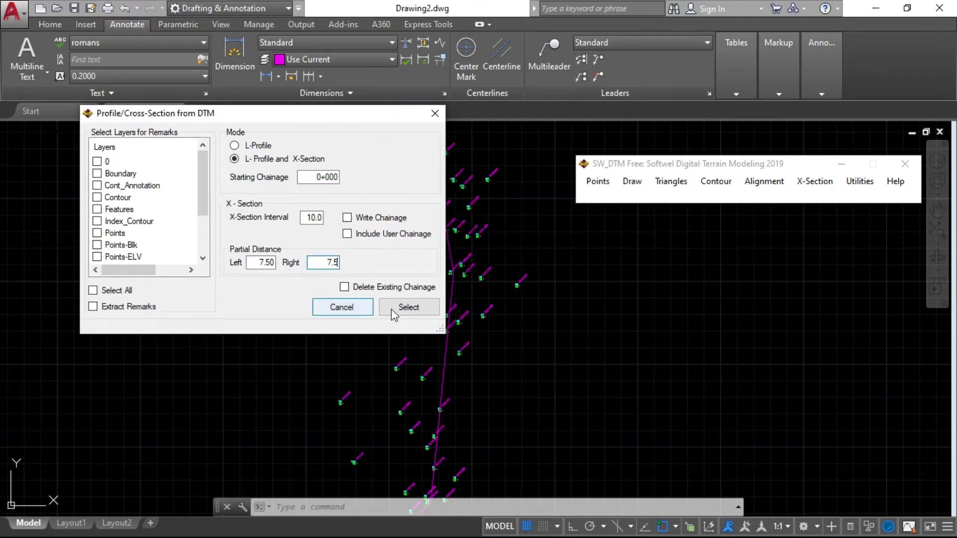
type("0")
Step: Save the profile and cross-section output on the Desktop as a CSV file named "X section and L sec"
left_click(409, 311)
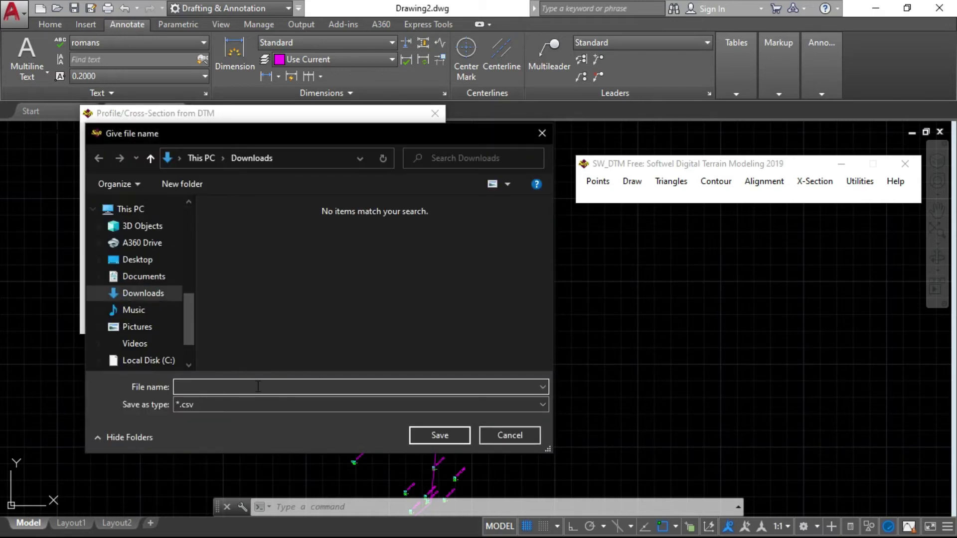
left_click(138, 259)
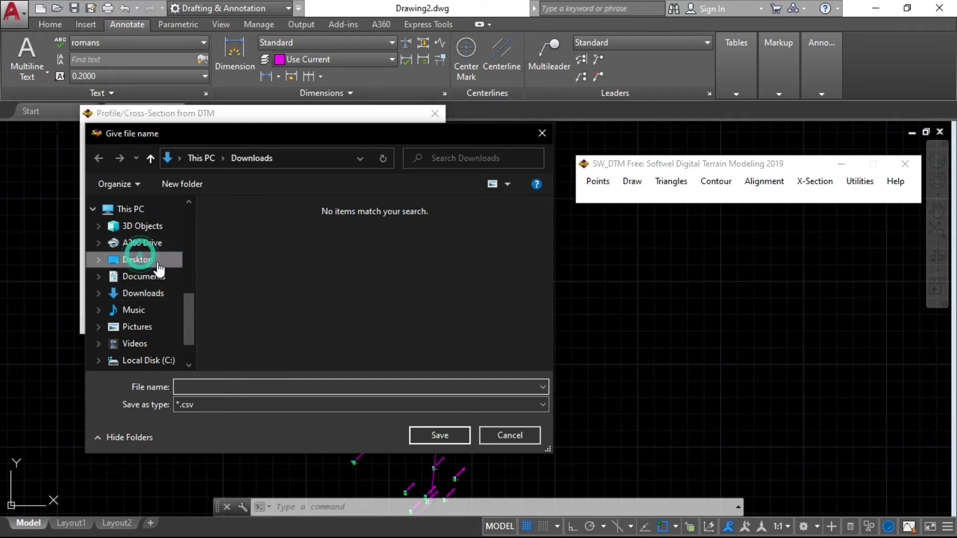
left_click(275, 383)
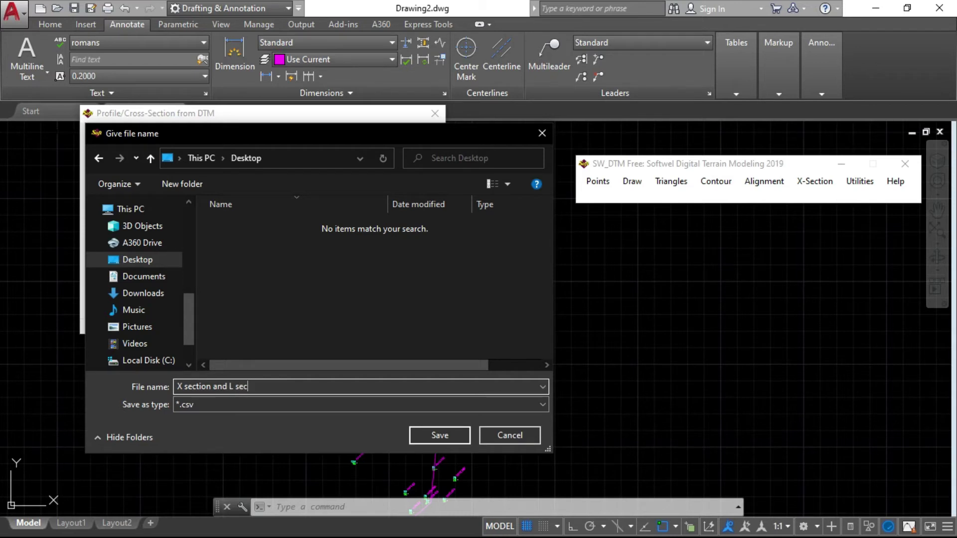
key("Return")
Step: Select the alignment polyline near its starting chainage at survey point IP0 to extract the sections
left_click(410, 306)
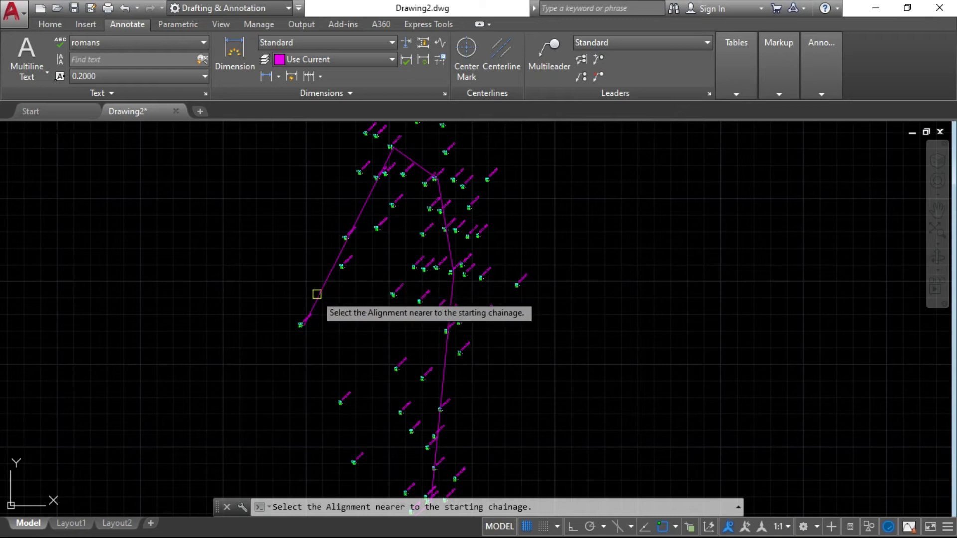
scroll(319, 294, "down", 4)
scroll(306, 363, "up", 6)
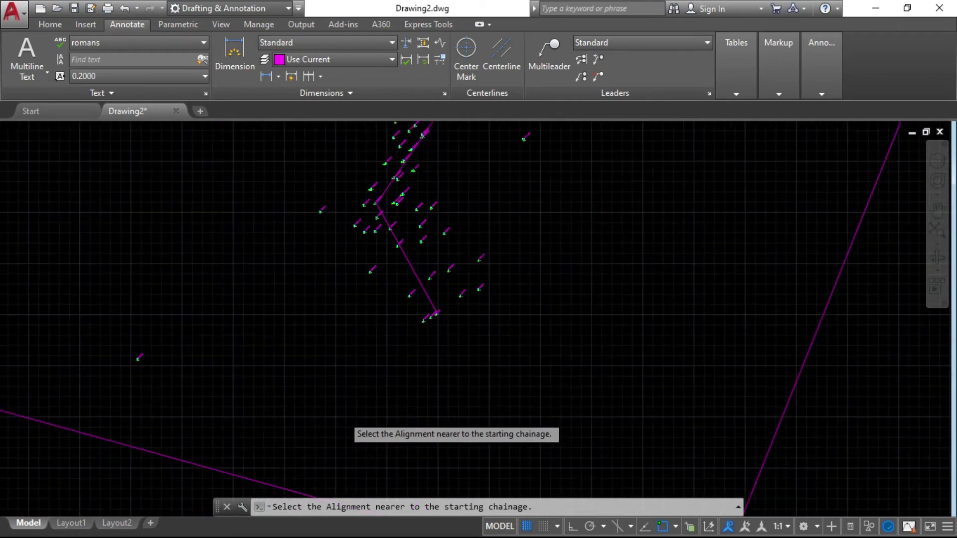
scroll(512, 148, "up", 2)
scroll(499, 260, "up", 3)
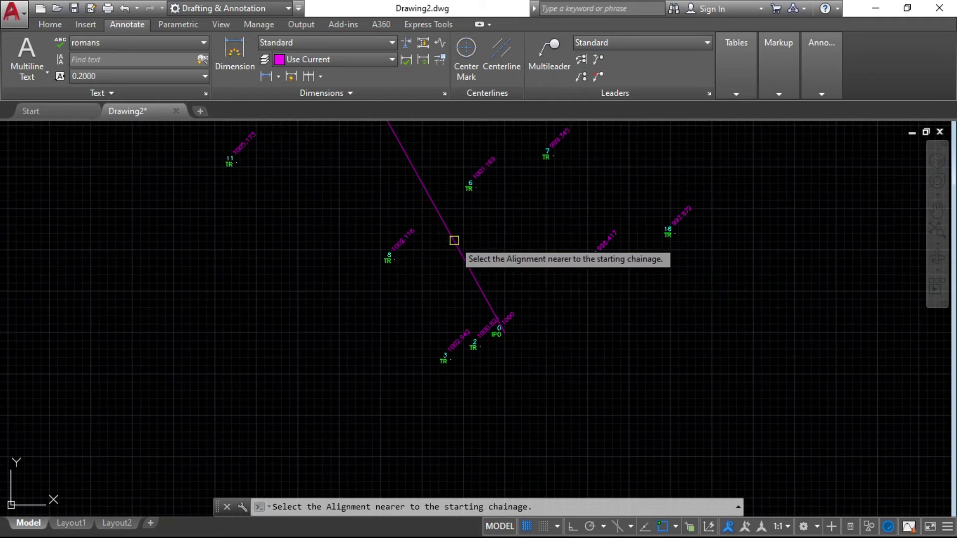
left_click(452, 243)
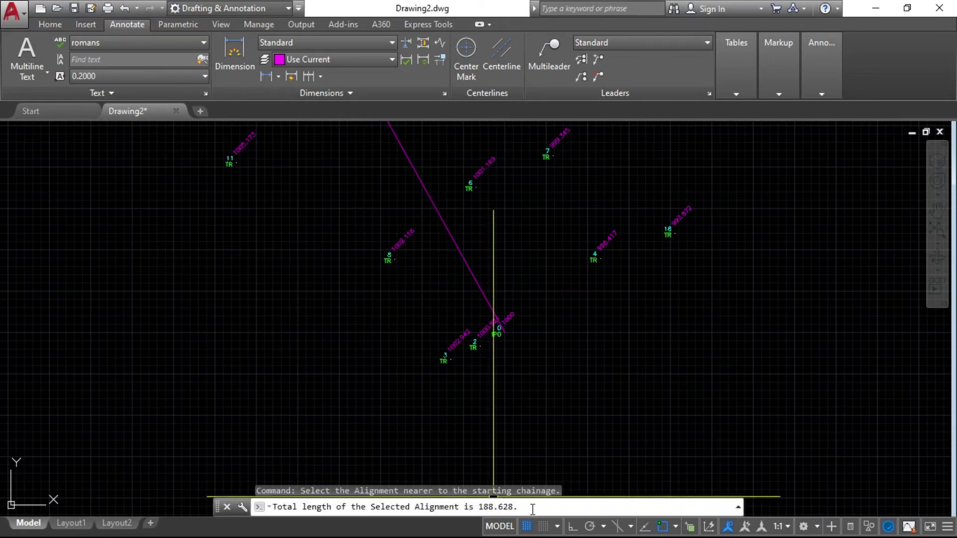
Step: Draw the complete longitudinal profile from the default file at a 10 m chainage interval, placing it in empty space northeast of the site boundary
scroll(460, 329, "down", 5)
scroll(465, 310, "up", 3)
scroll(381, 352, "down", 3)
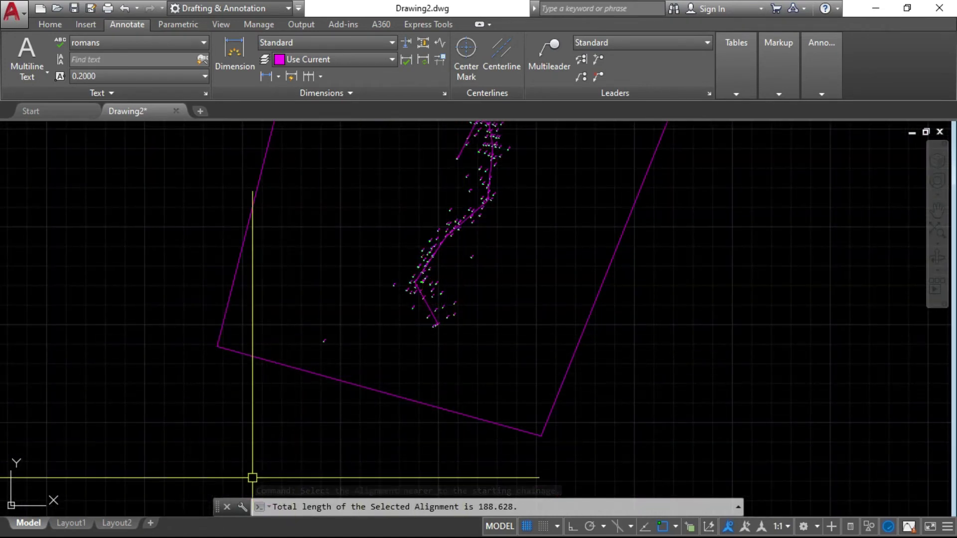
key("alt+Tab")
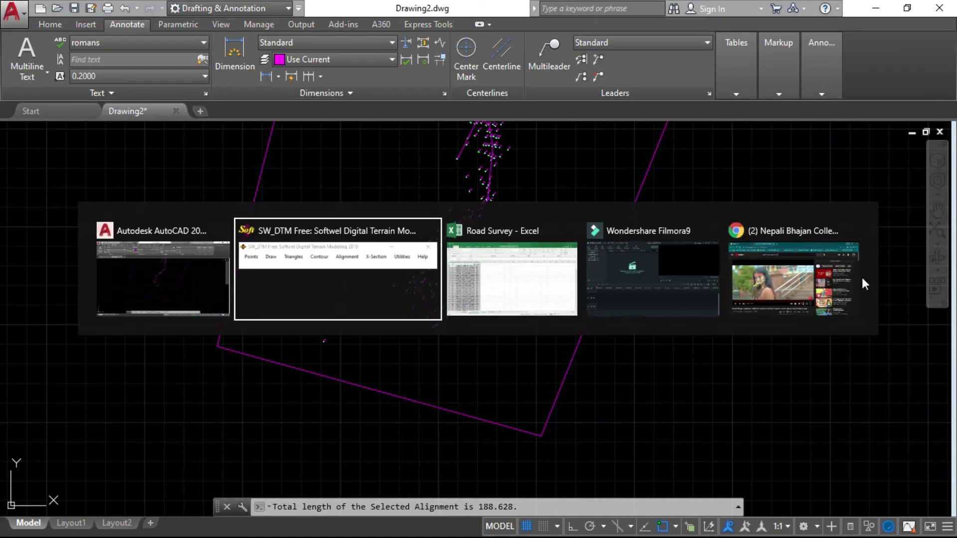
left_click(823, 187)
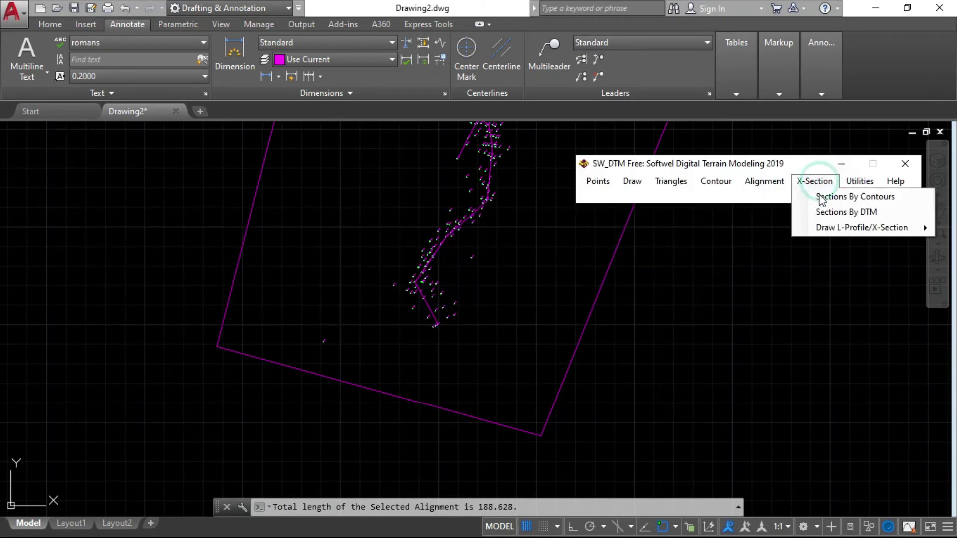
mouse_move(840, 228)
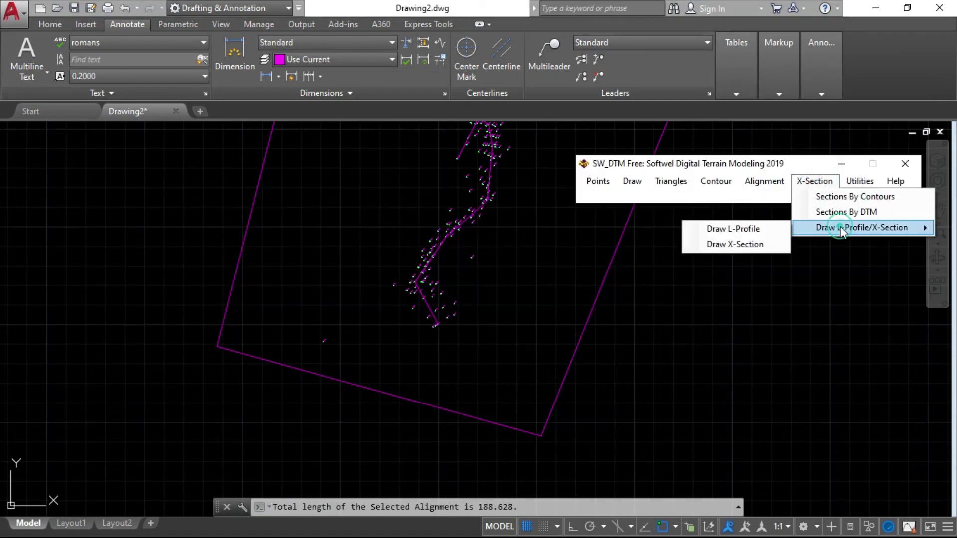
left_click(753, 228)
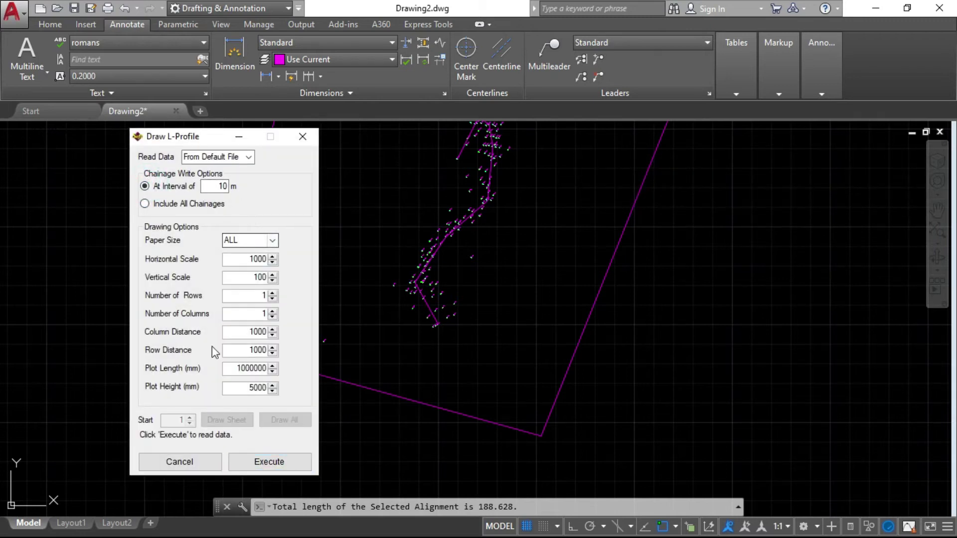
left_click(269, 461)
left_click(284, 419)
scroll(318, 401, "down", 5)
scroll(215, 367, "up", 2)
left_click(491, 246)
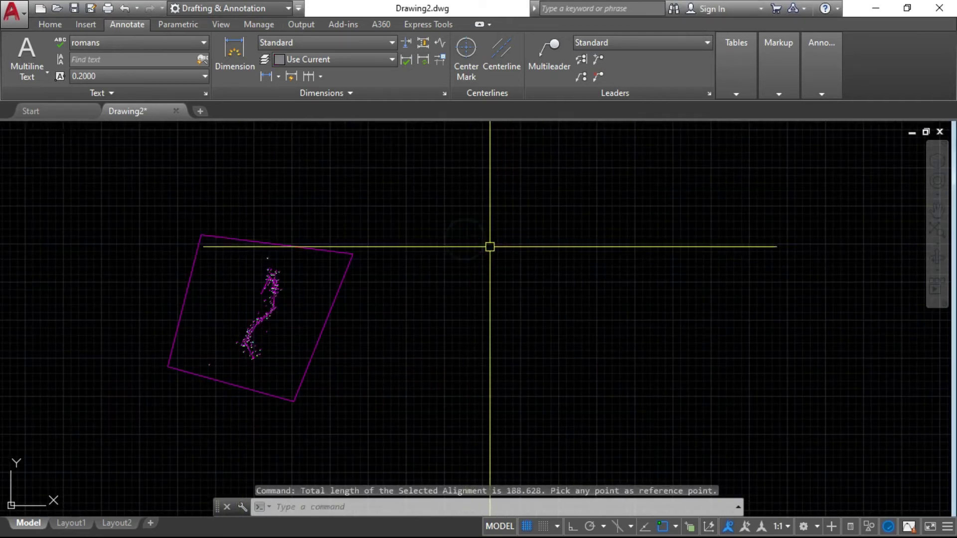
Step: Examine the drawn longitudinal profile's ground line and its elevation scale
scroll(499, 293, "down", 2)
scroll(510, 224, "up", 6)
scroll(427, 342, "up", 4)
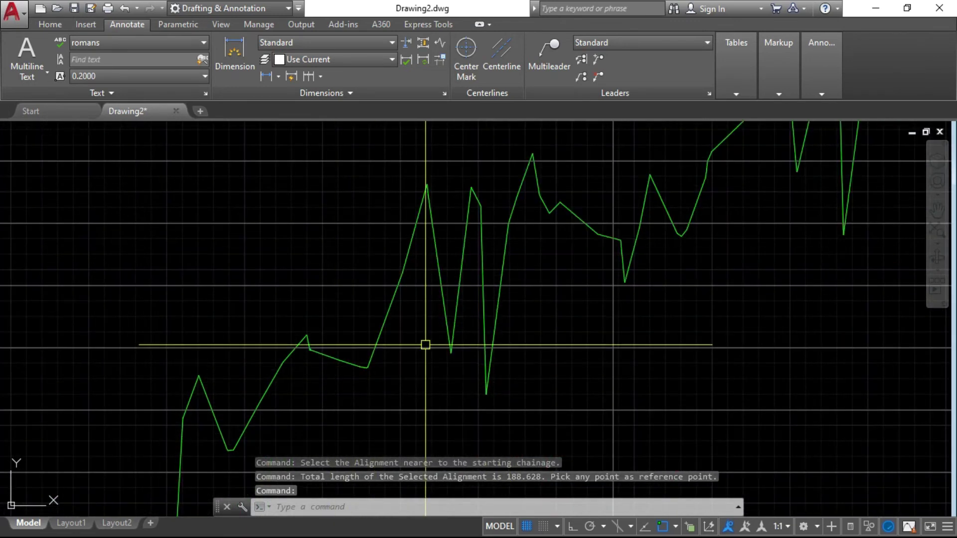
scroll(91, 292, "down", 3)
scroll(340, 284, "up", 4)
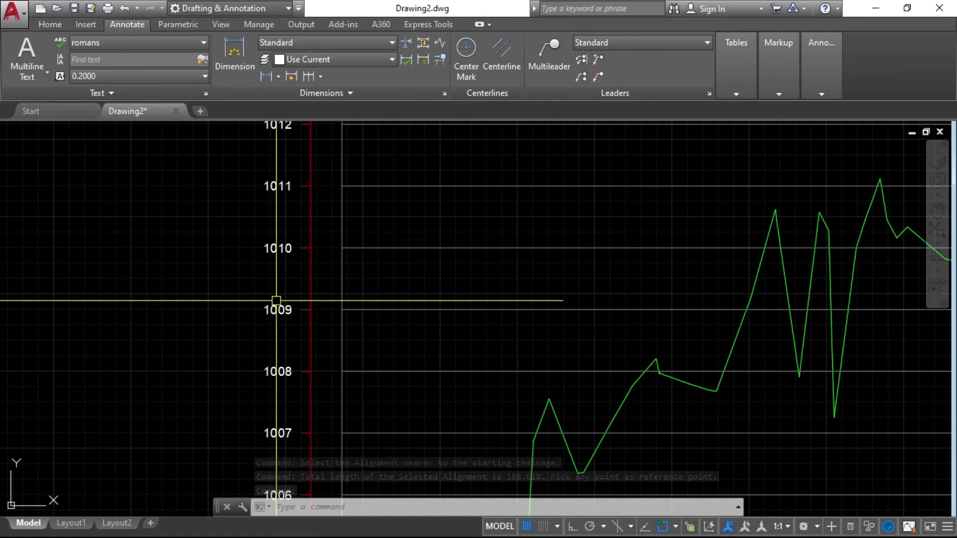
scroll(278, 287, "down", 4)
scroll(274, 209, "up", 6)
scroll(274, 209, "down", 8)
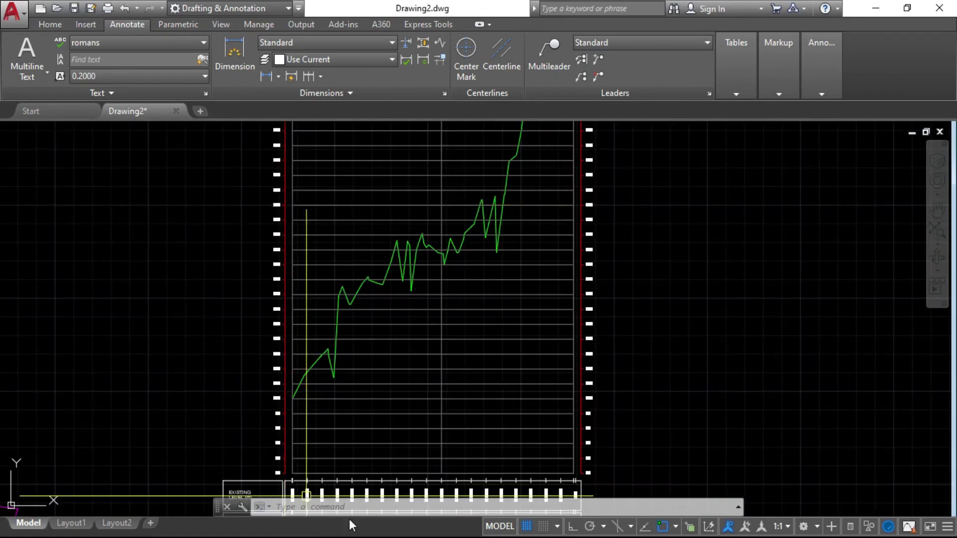
Step: Examine the existing levels and chainages in the table beneath the longitudinal profile
scroll(399, 414, "up", 3)
scroll(399, 414, "up", 4)
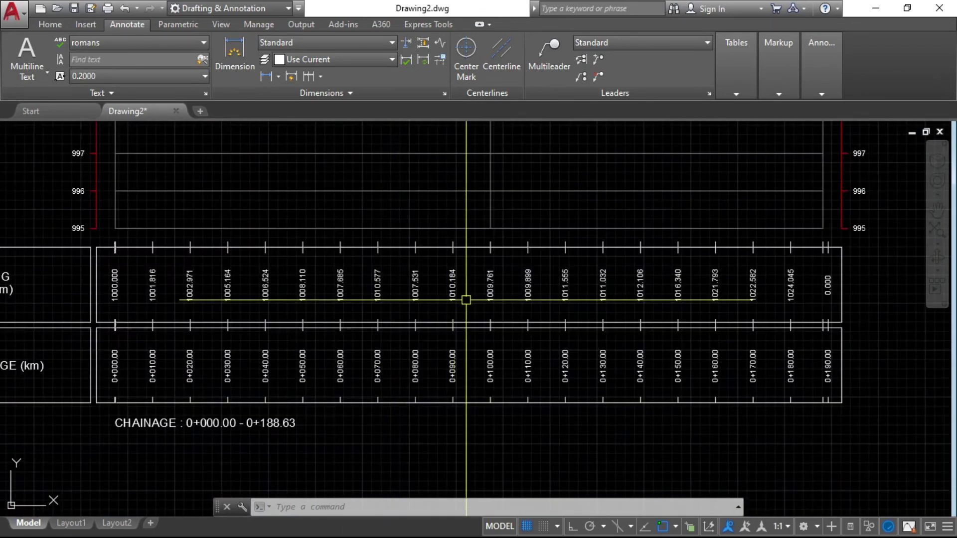
scroll(282, 324, "down", 3)
scroll(282, 366, "up", 3)
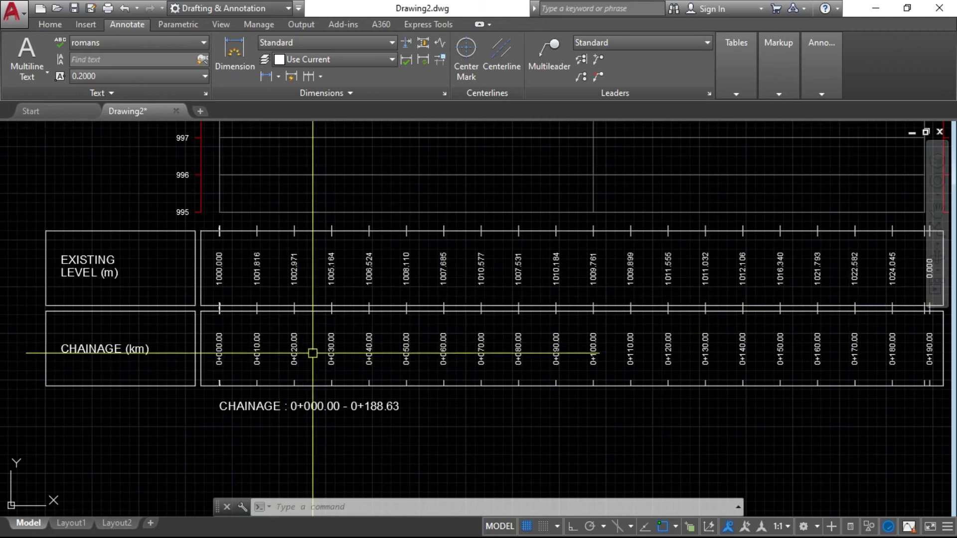
scroll(492, 374, "down", 4)
scroll(509, 316, "down", 2)
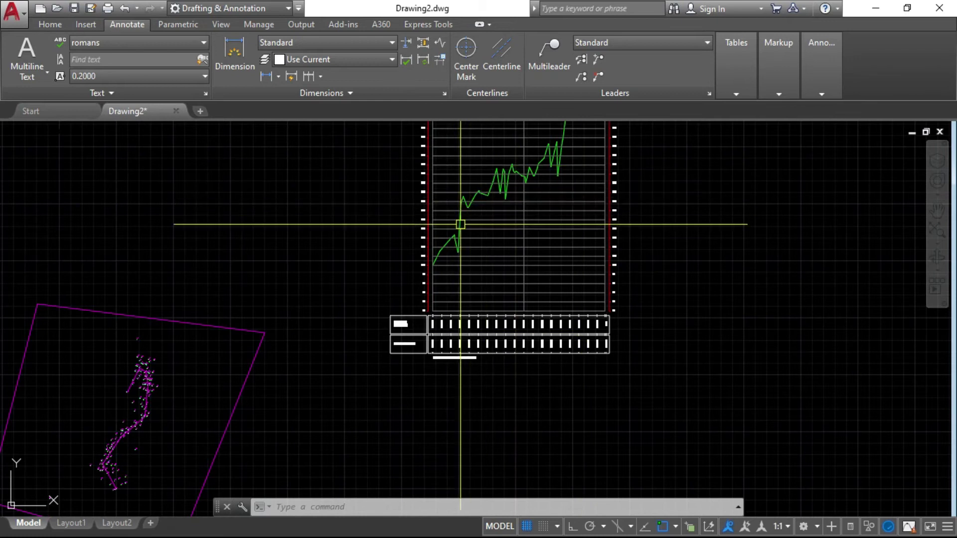
mouse_move(461, 225)
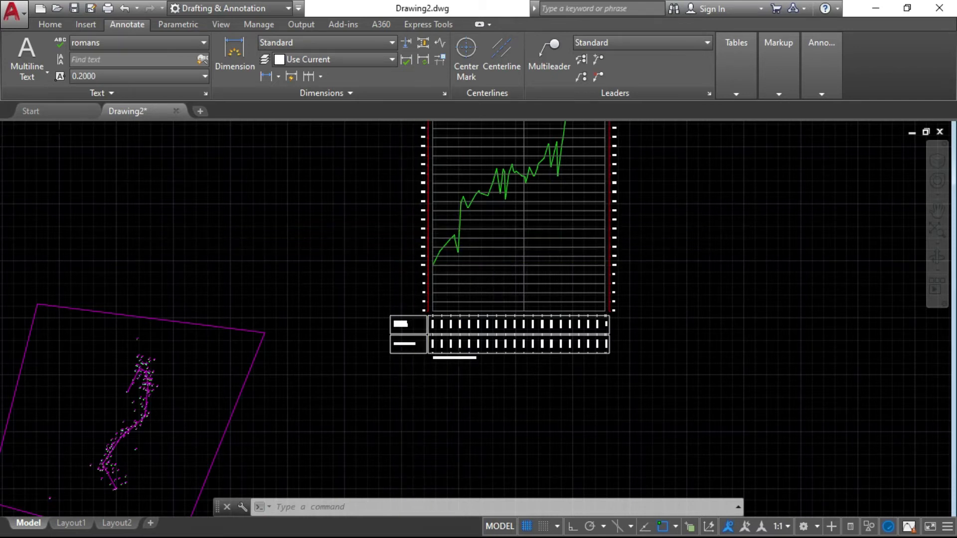
Step: Return to SW_DTM, leave the L-Profile settings and open the cross-section drawing settings
scroll(421, 262, "down", 8)
scroll(314, 354, "up", 6)
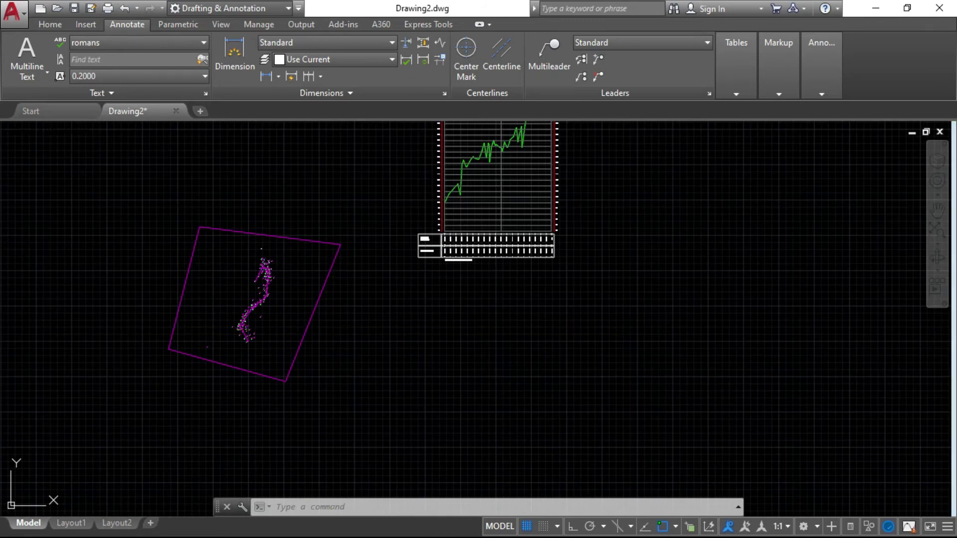
key("alt+Tab")
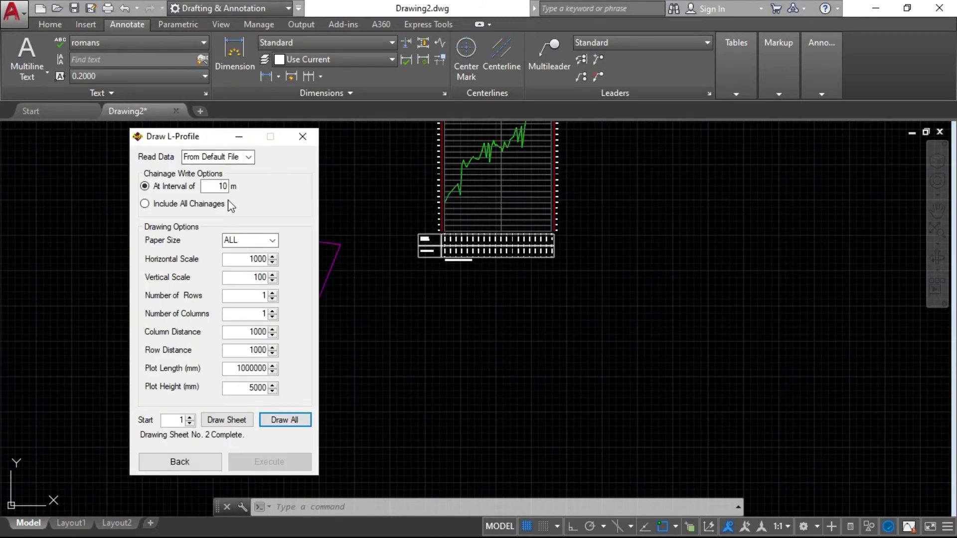
left_click(177, 462)
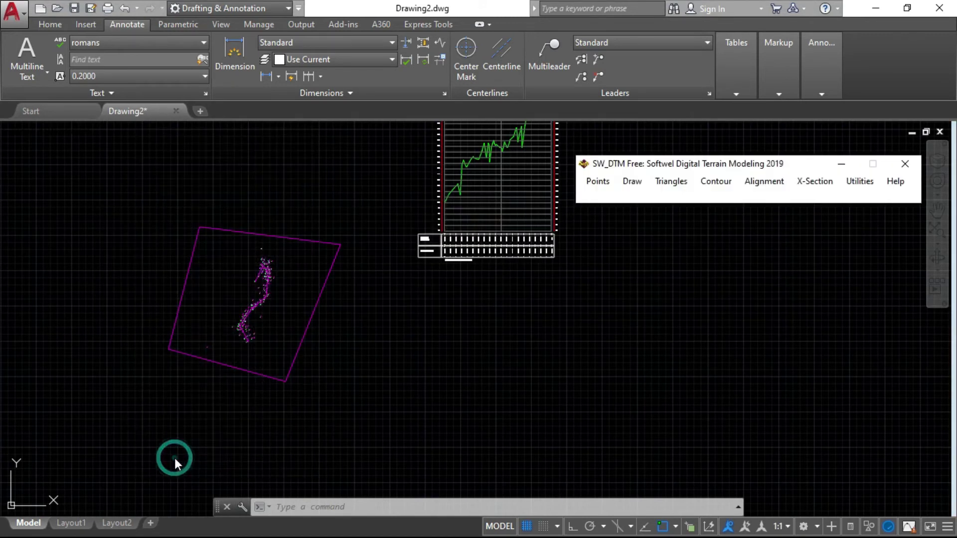
left_click(816, 182)
mouse_move(842, 231)
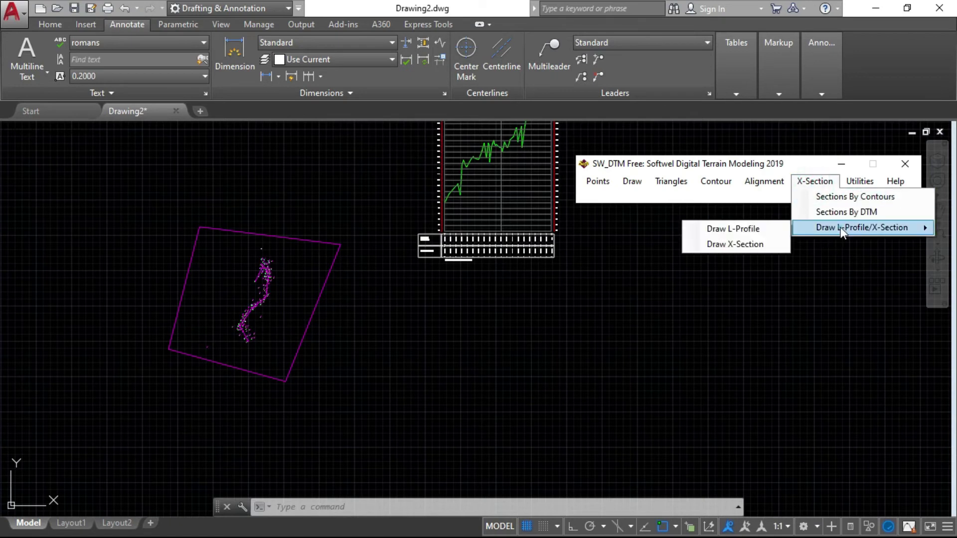
left_click(741, 244)
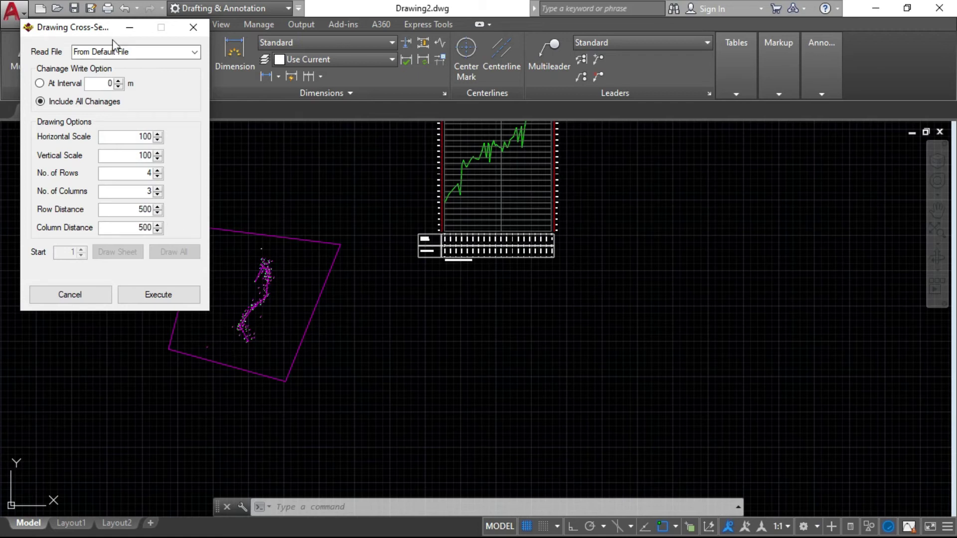
Step: Draw all cross-sections from the default file at a 10 m chainage interval, placing their origin in empty space east of the longitudinal profile
left_click(40, 83)
double_click(106, 84)
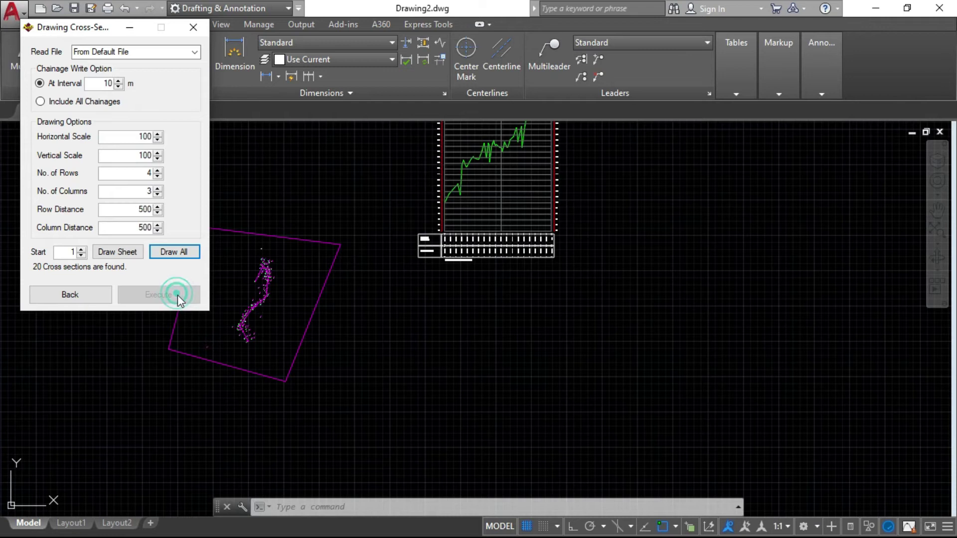
left_click(176, 253)
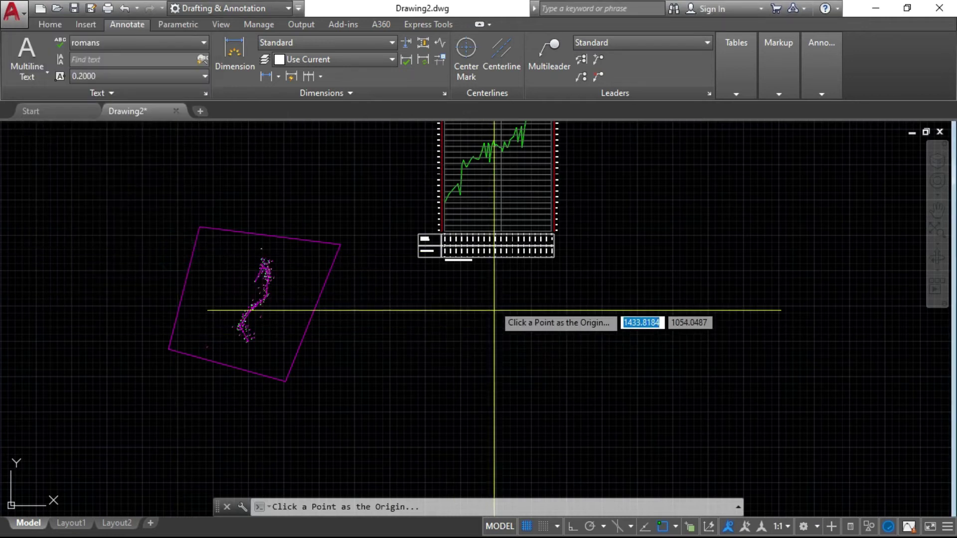
scroll(422, 309, "down", 4)
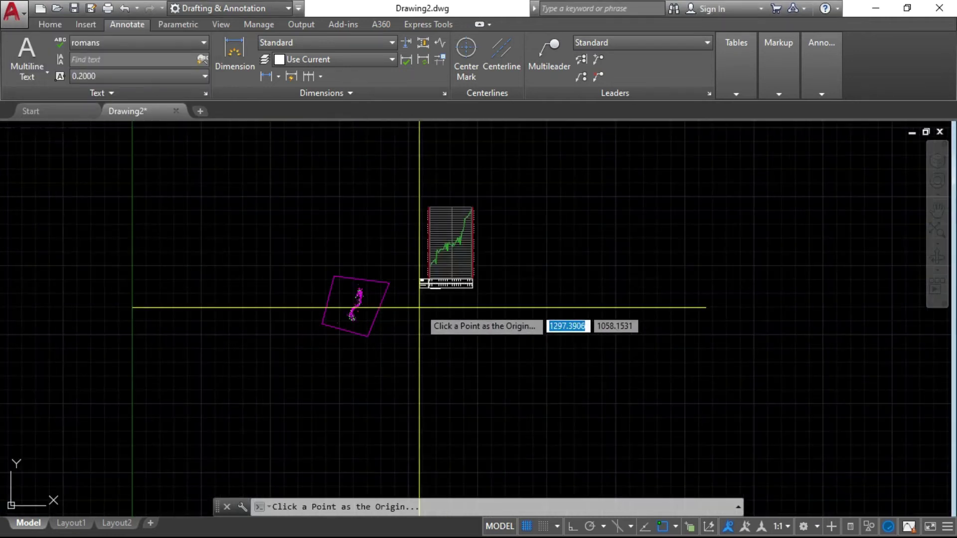
left_click(549, 240)
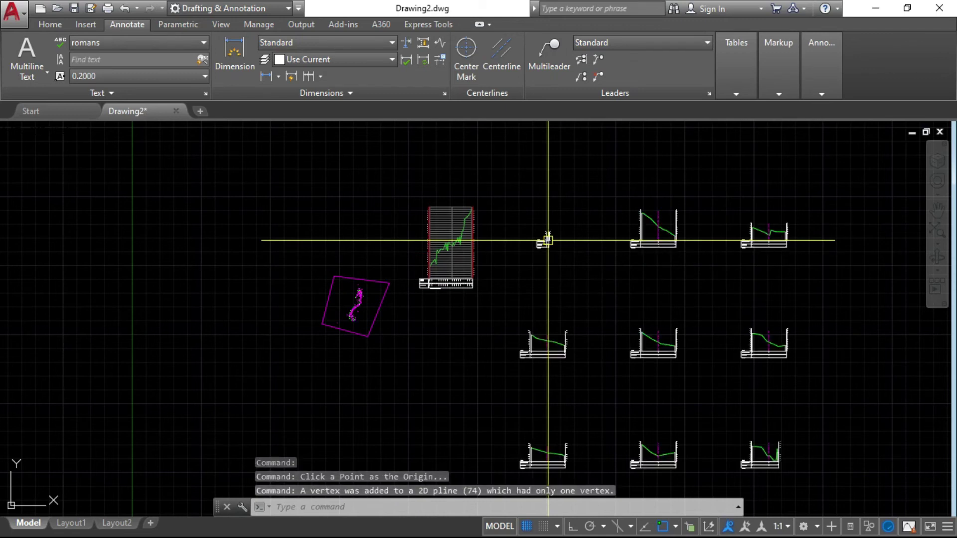
scroll(483, 240, "down", 4)
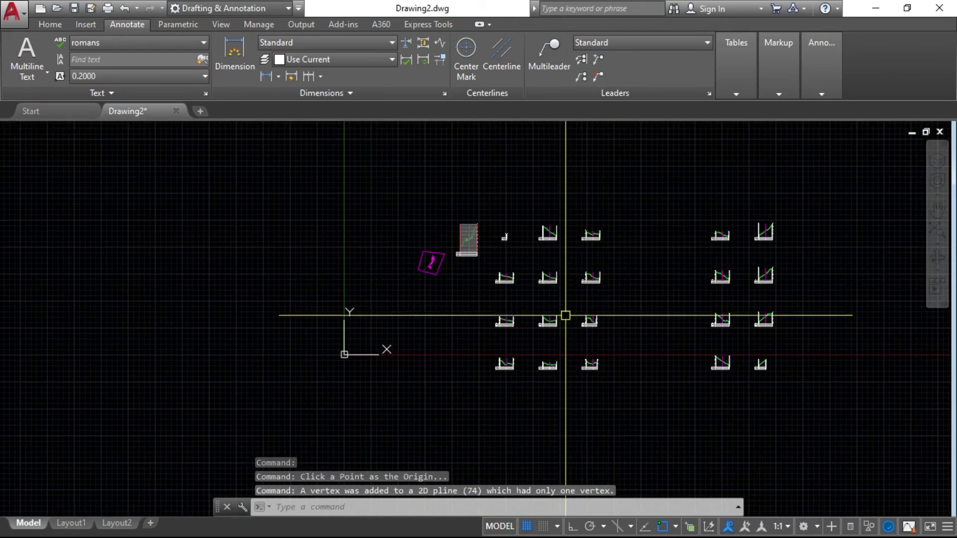
Step: Examine the ground lines, existing levels and distances of the cross-sections at chainages 0+000.00 and 0+010.00
scroll(504, 258, "up", 3)
scroll(443, 305, "up", 6)
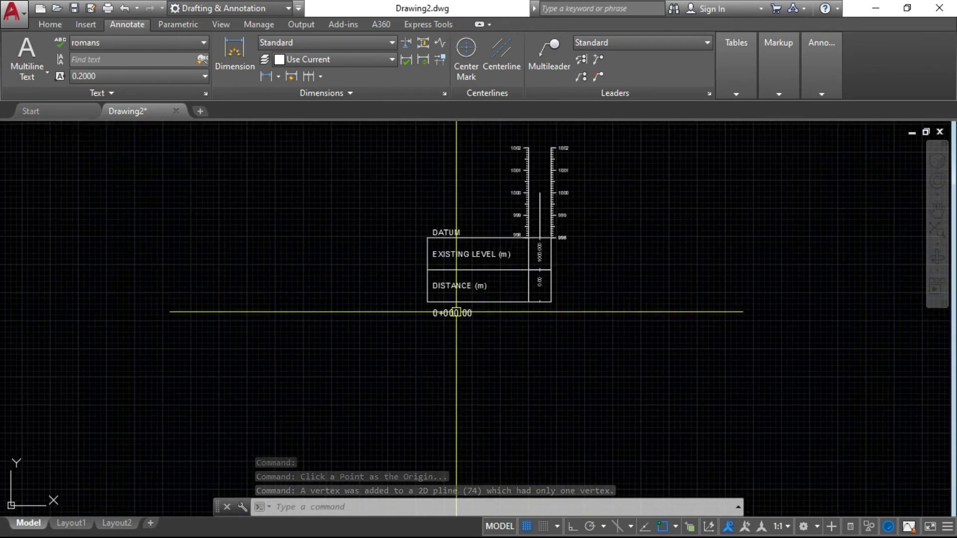
scroll(553, 282, "up", 2)
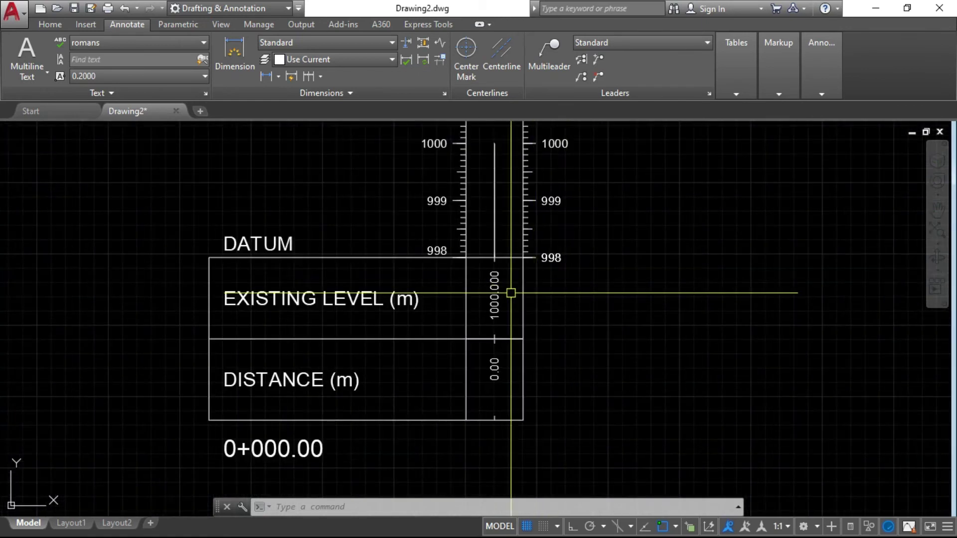
scroll(430, 267, "down", 5)
scroll(442, 312, "up", 5)
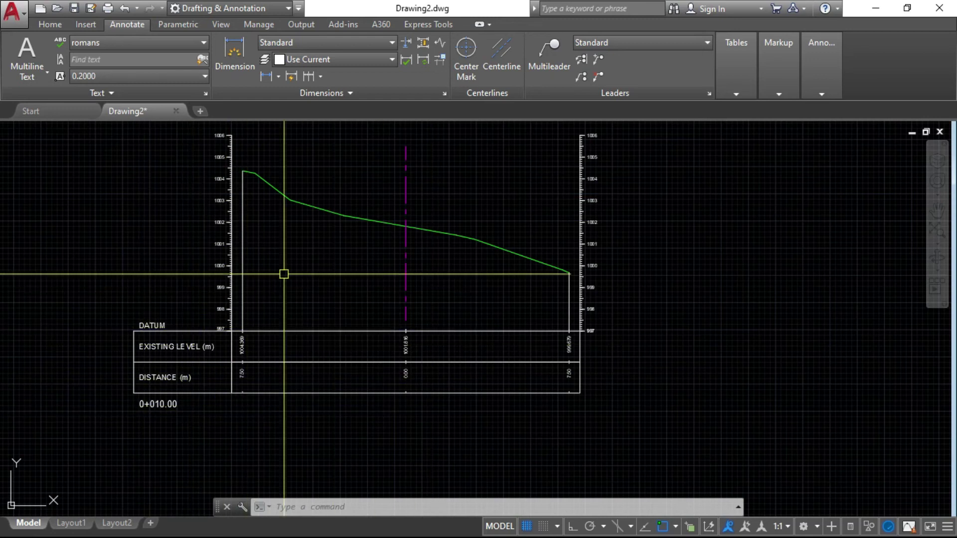
scroll(454, 220, "down", 5)
scroll(441, 208, "up", 5)
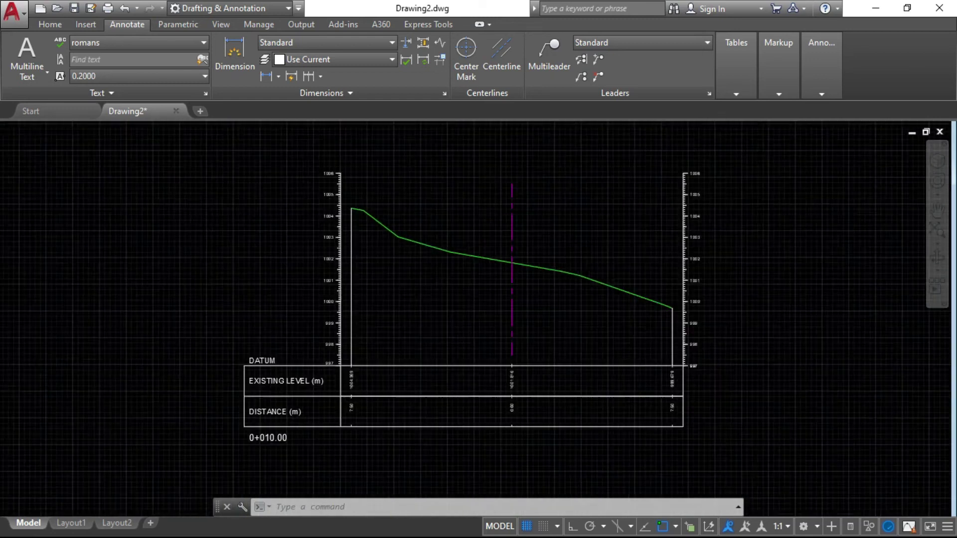
scroll(390, 237, "up", 2)
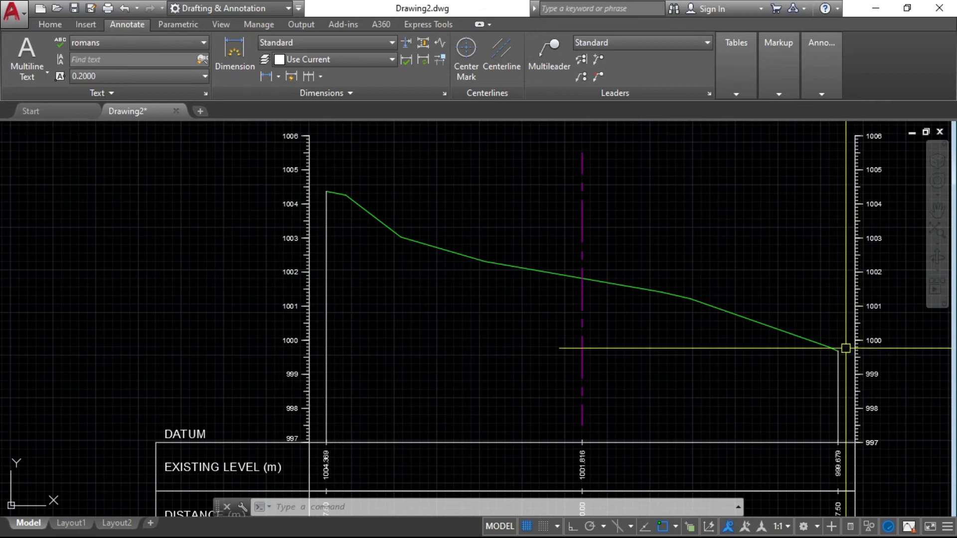
scroll(499, 188, "down", 5)
scroll(500, 206, "up", 3)
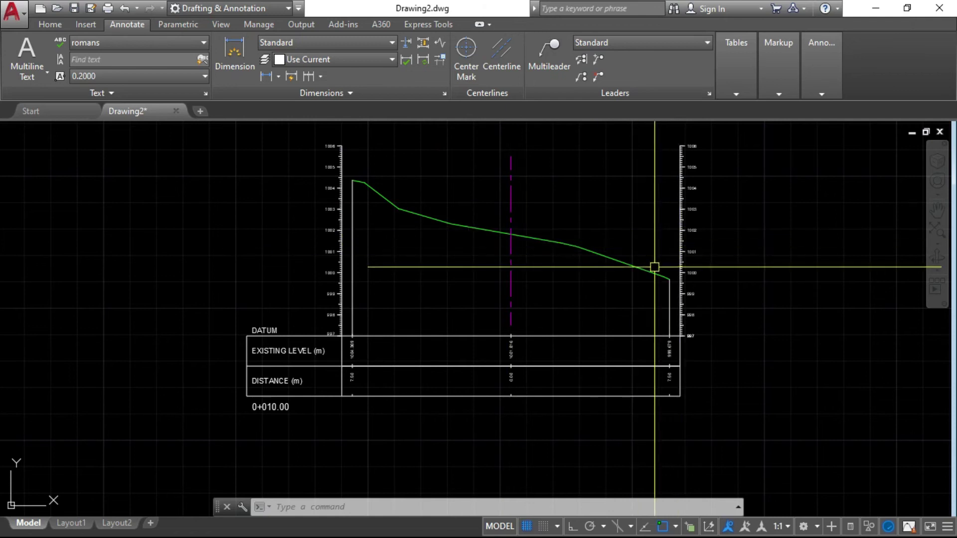
Step: Examine the second row of cross-sections, including the ground line and level table at chainage 0+050.00
scroll(478, 314, "down", 4)
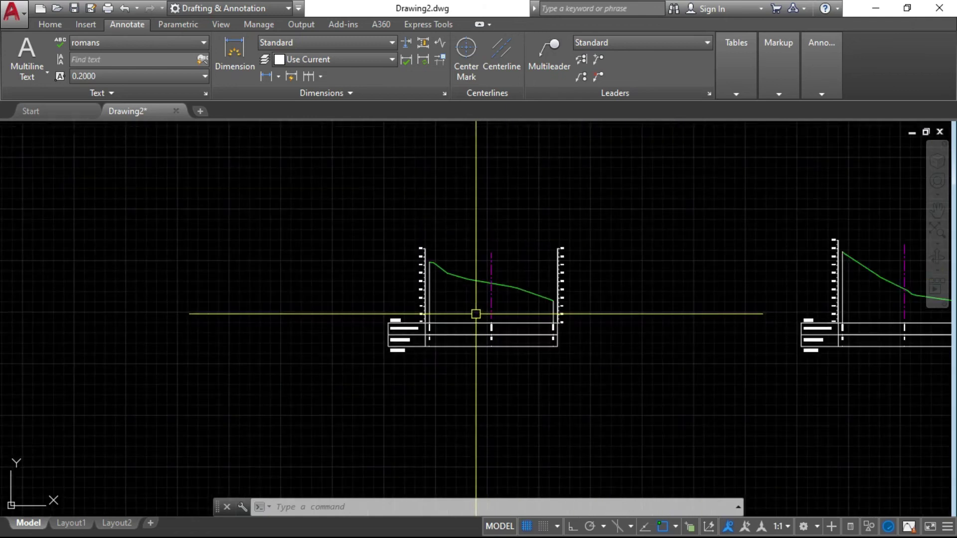
scroll(477, 314, "down", 5)
scroll(586, 307, "up", 4)
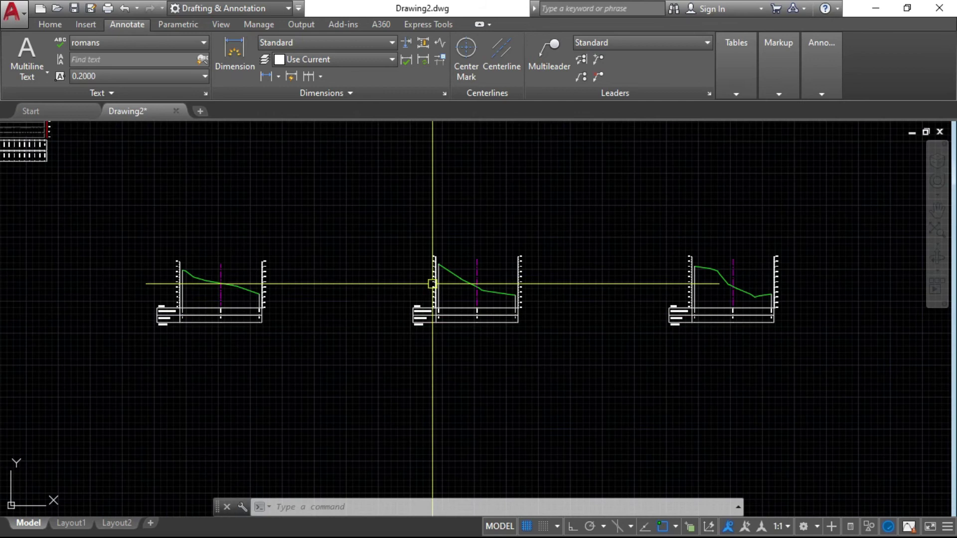
scroll(434, 274, "up", 4)
scroll(487, 289, "up", 2)
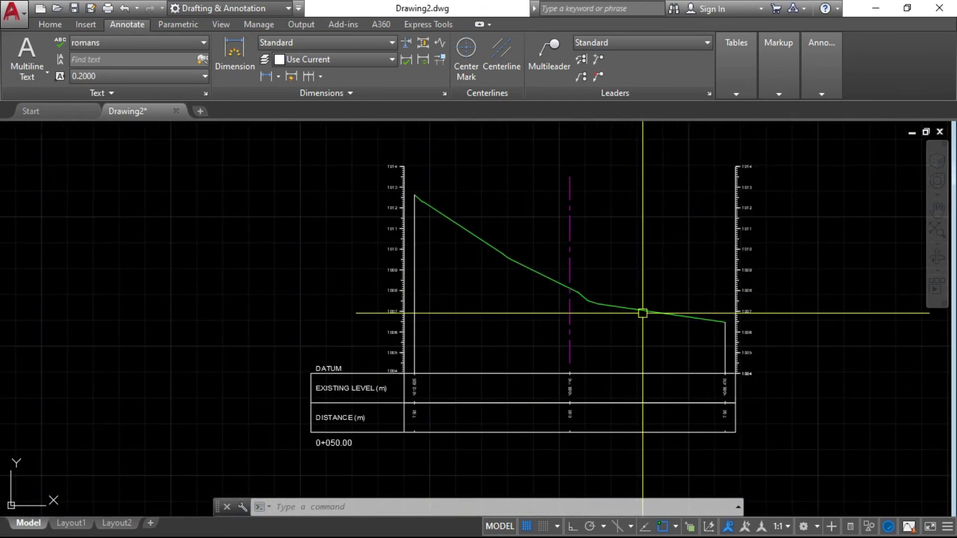
scroll(509, 308, "down", 8)
scroll(696, 321, "up", 2)
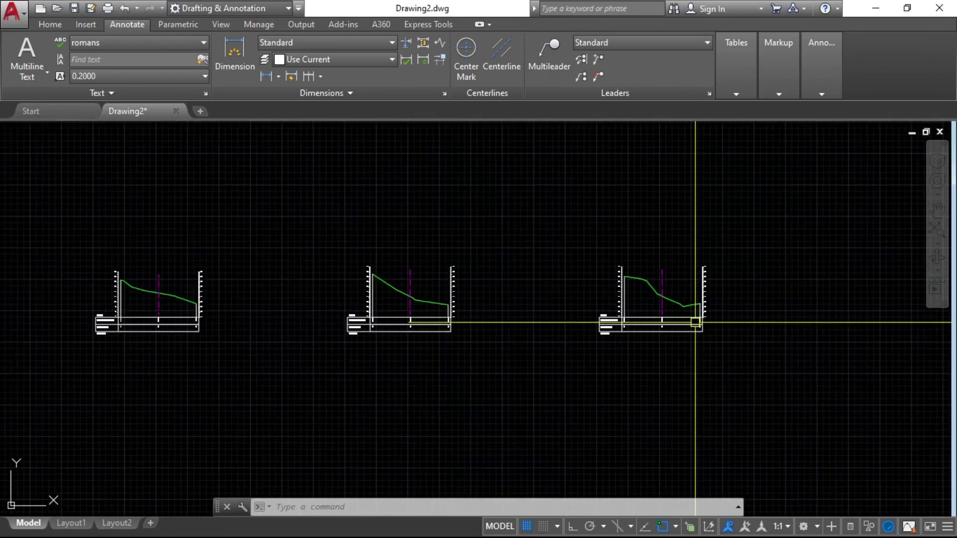
scroll(653, 292, "down", 4)
scroll(652, 214, "down", 2)
scroll(627, 307, "up", 6)
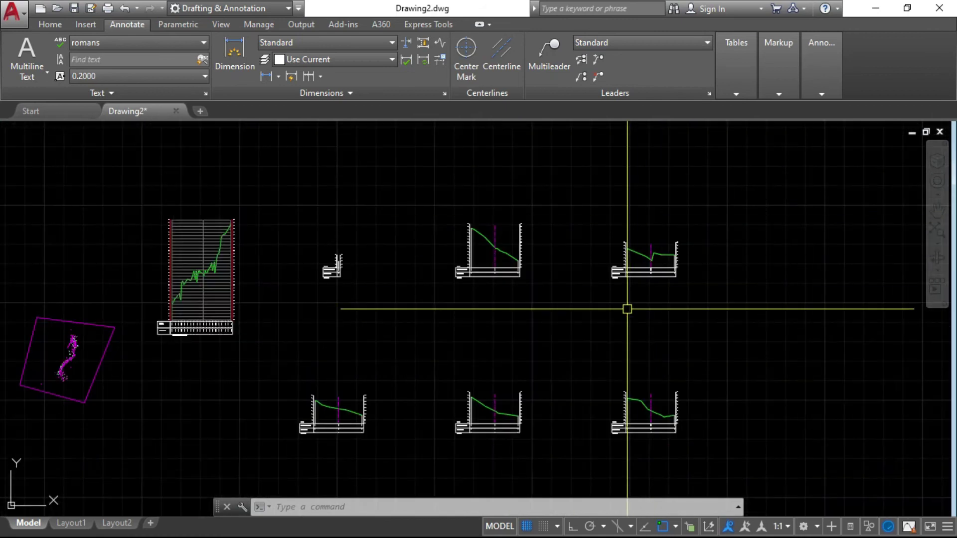
Step: Examine the cross-sections toward the end of the alignment, including those at chainages 0+160.00, 0+180.00 and 0+188.63
scroll(577, 210, "down", 5)
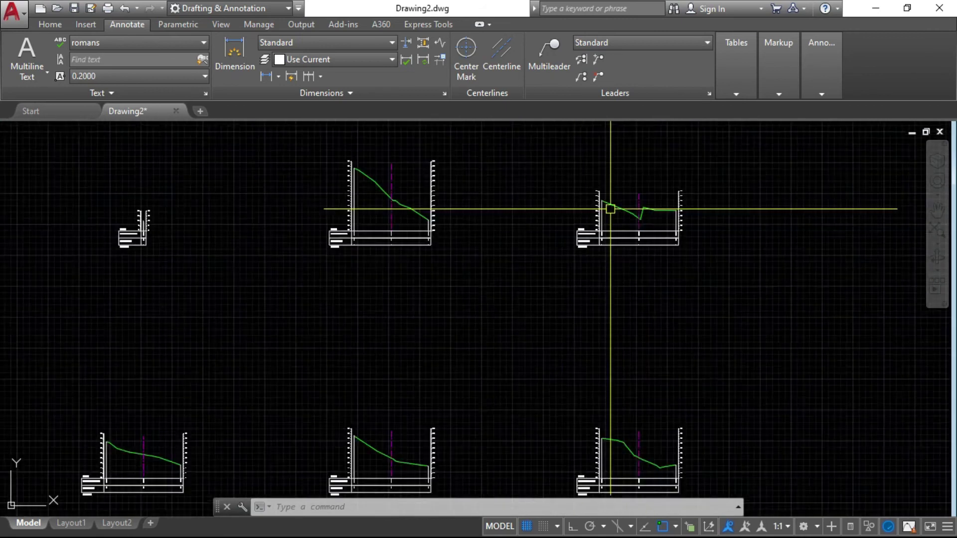
scroll(903, 206, "up", 2)
scroll(737, 199, "up", 6)
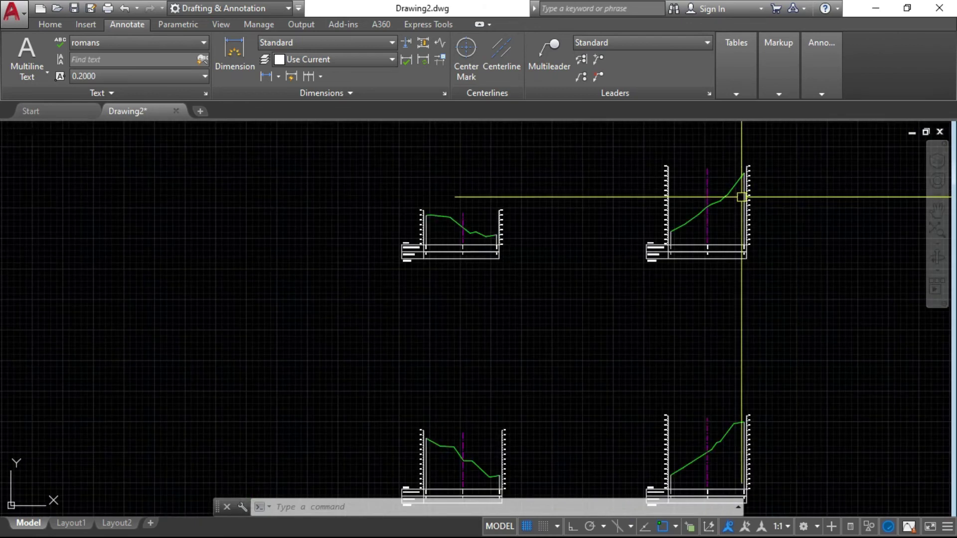
scroll(599, 239, "up", 3)
scroll(599, 239, "down", 8)
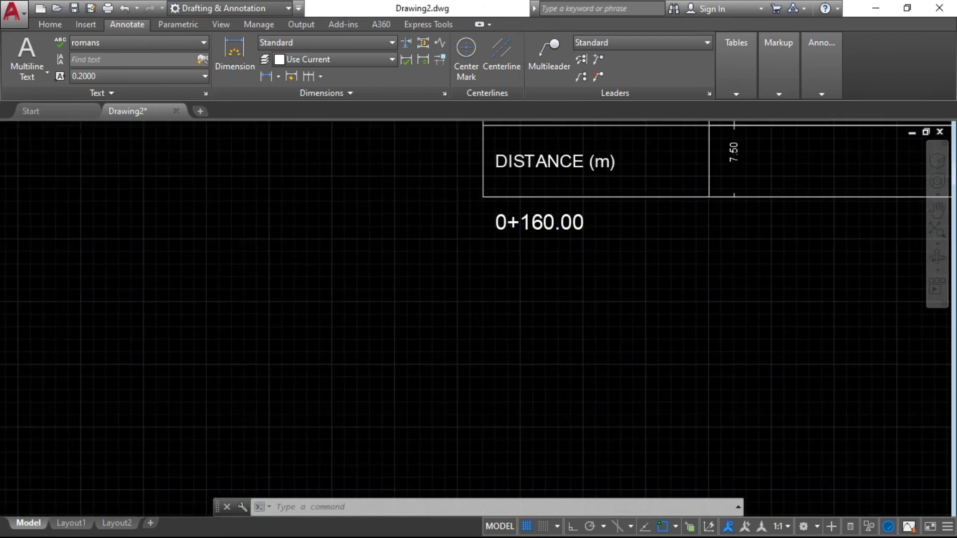
scroll(639, 484, "up", 6)
scroll(504, 339, "down", 8)
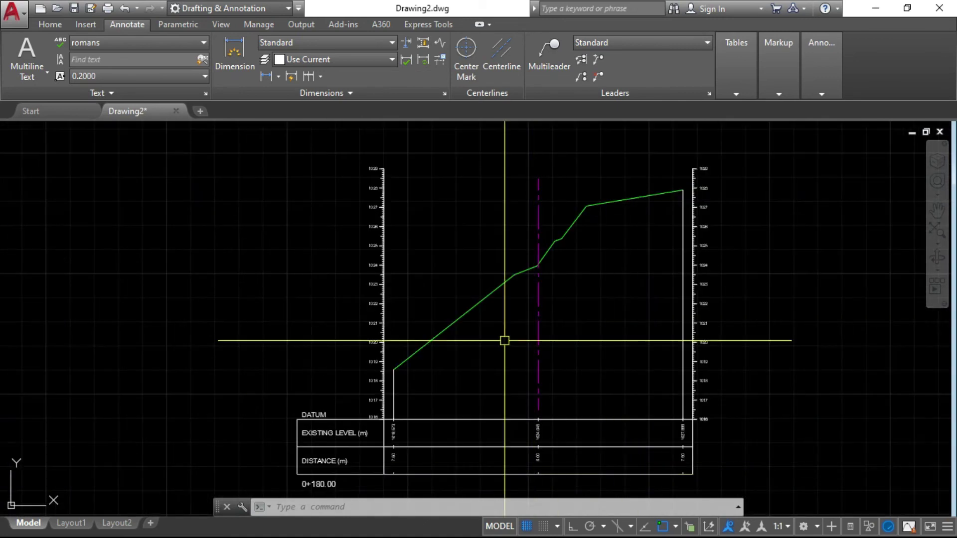
scroll(535, 313, "up", 10)
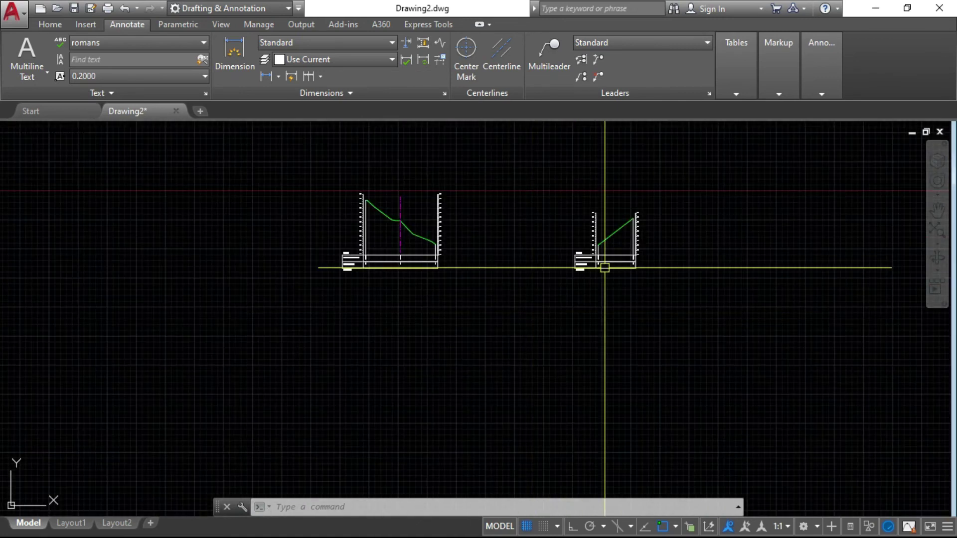
scroll(543, 299, "up", 2)
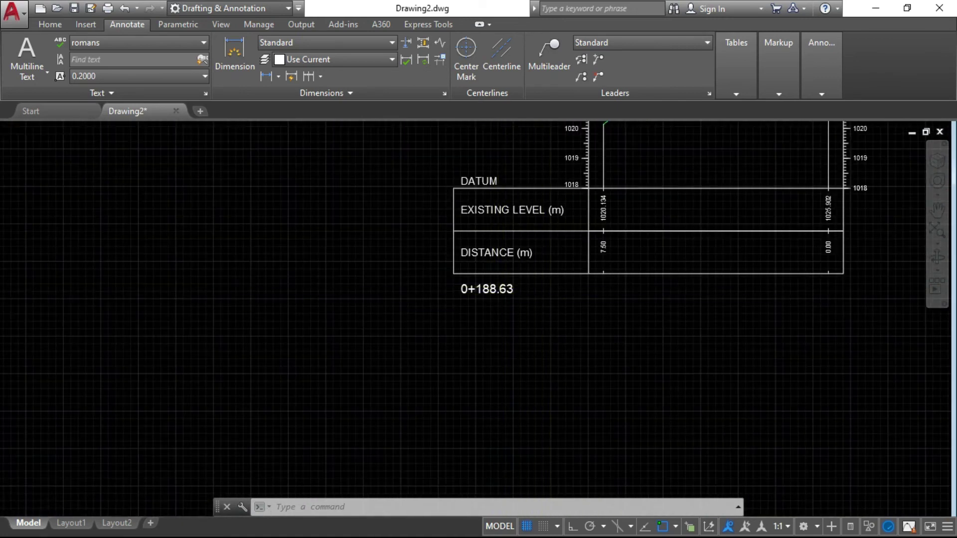
scroll(558, 241, "down", 6)
scroll(555, 272, "down", 6)
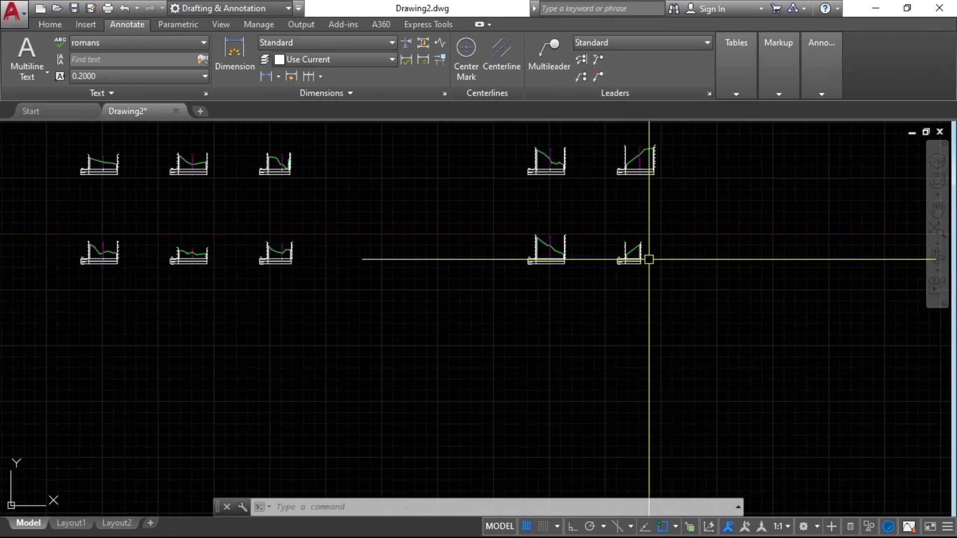
Step: Start a plot with the previous plot's page setup, using AutoCAD PDF (General Documentation).pc3 and ISO A3 (297.00 x 420.00 MM) paper
scroll(479, 205, "up", 8)
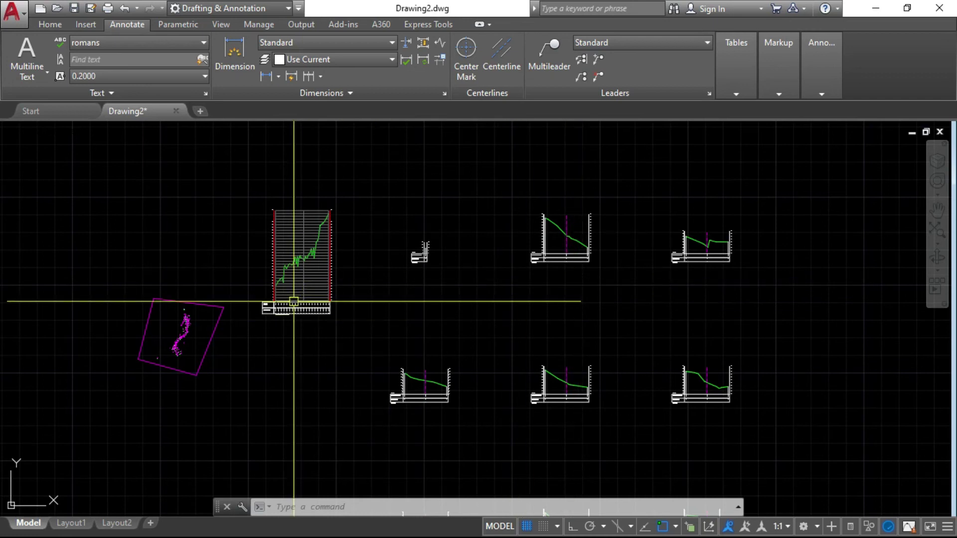
scroll(522, 256, "down", 5)
scroll(491, 275, "up", 3)
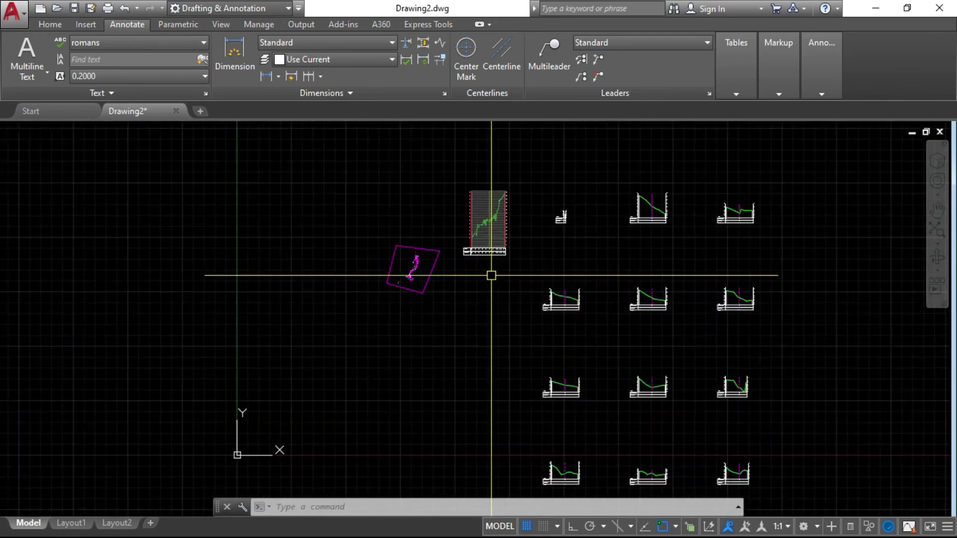
scroll(389, 311, "down", 2)
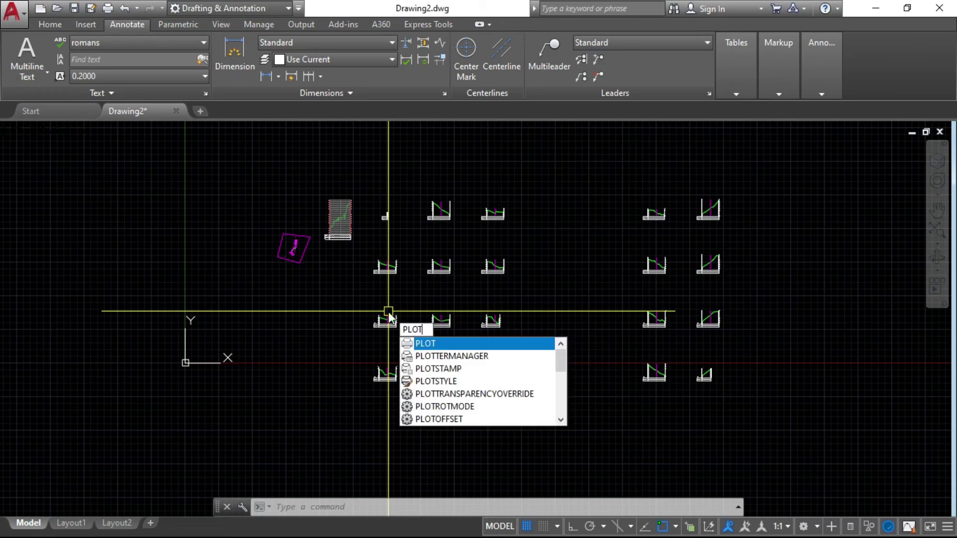
key("Return")
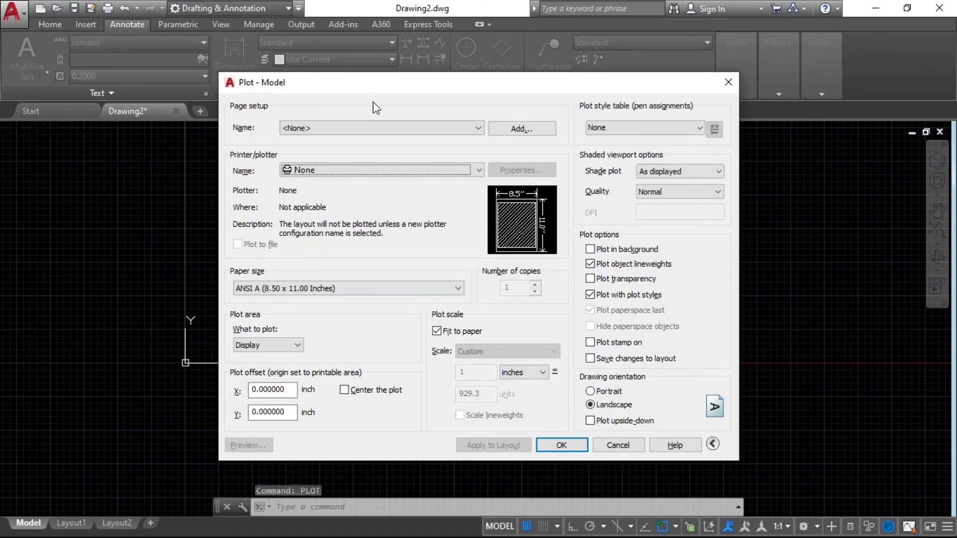
left_click(378, 130)
left_click(333, 148)
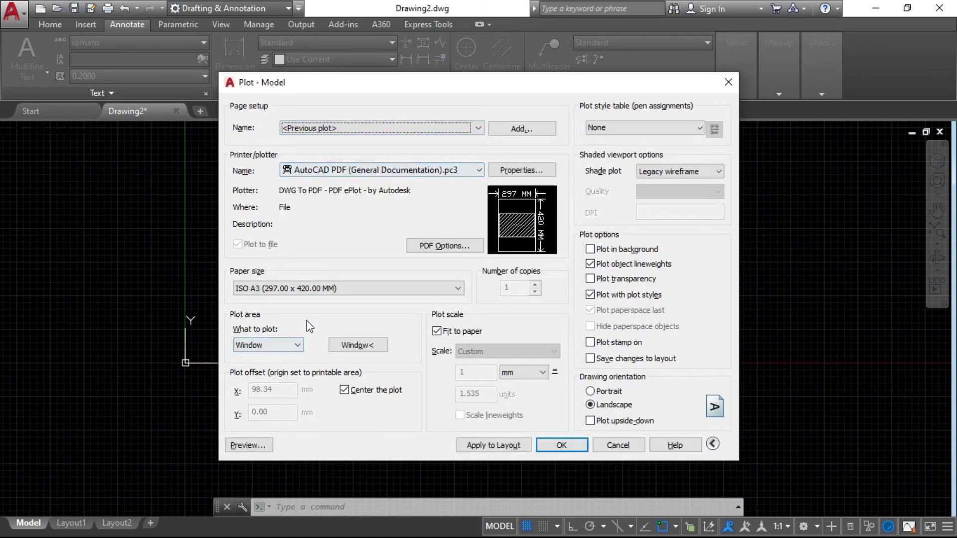
left_click(336, 289)
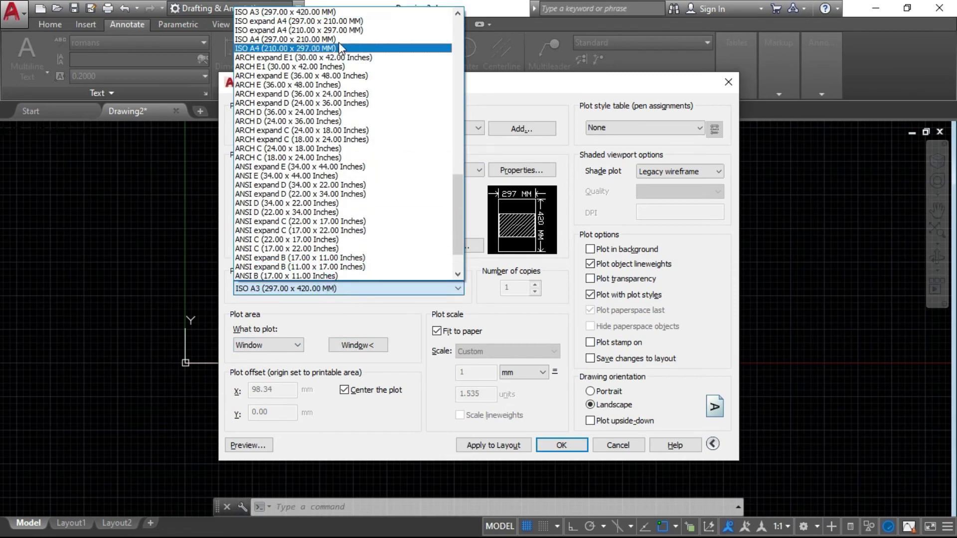
left_click(314, 20)
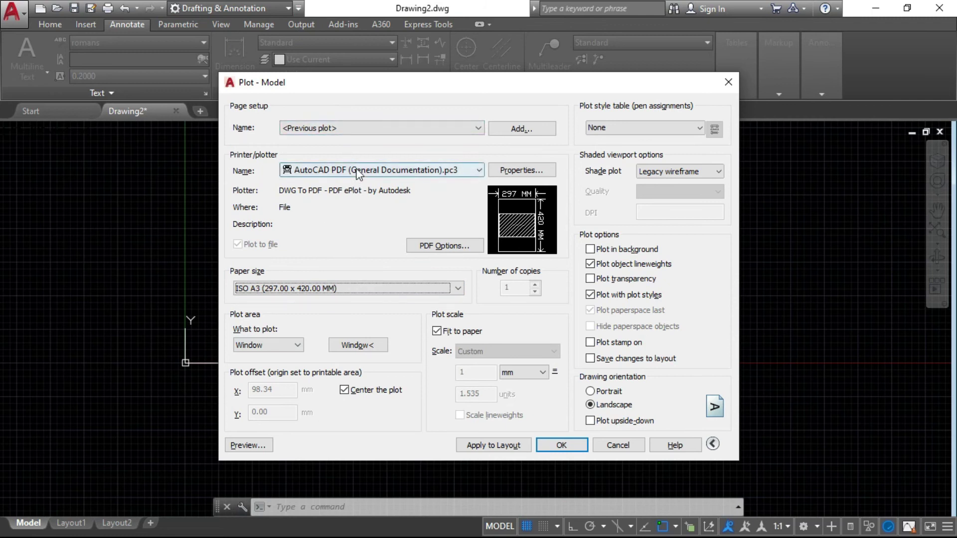
Step: Define the plot window around the cross-section at chainage 0+040.00 and preview the plot
left_click(352, 345)
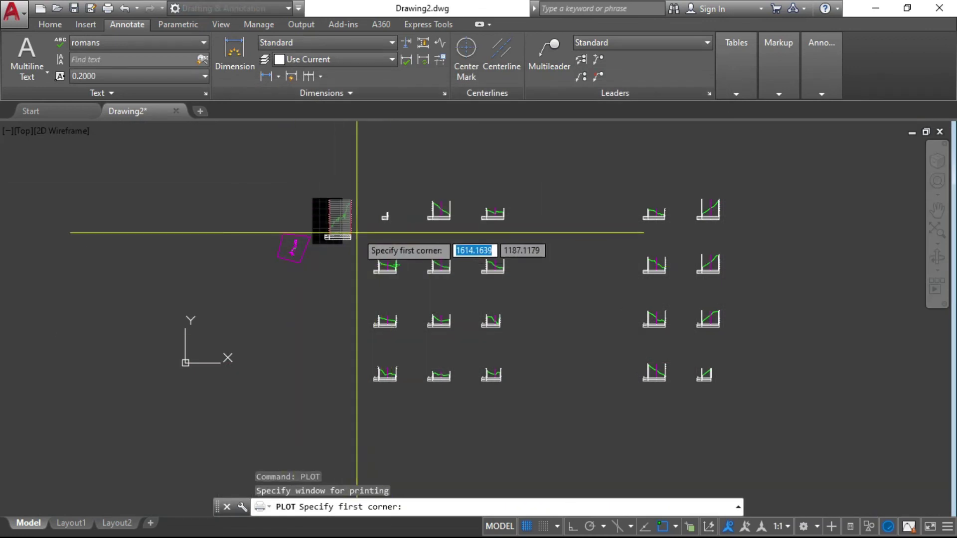
scroll(421, 235, "up", 7)
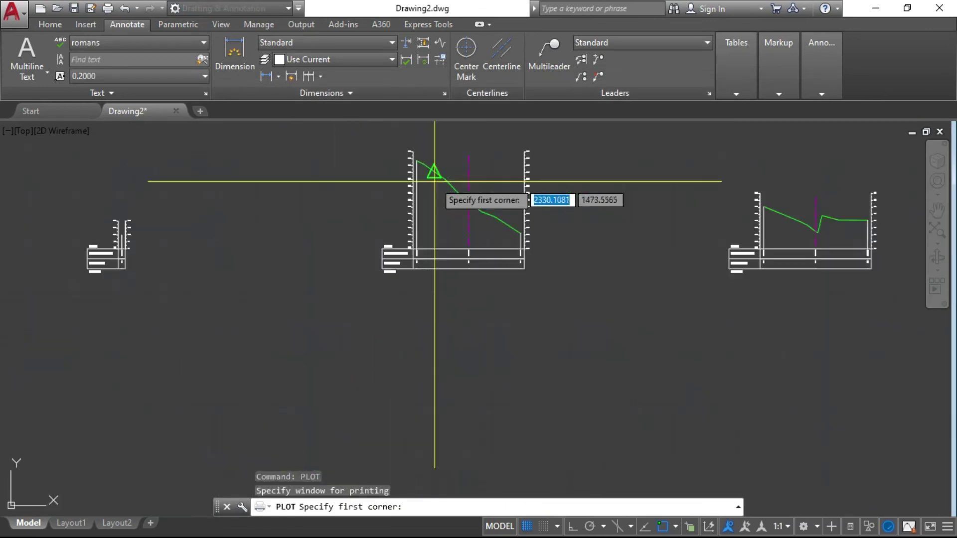
left_click(335, 136)
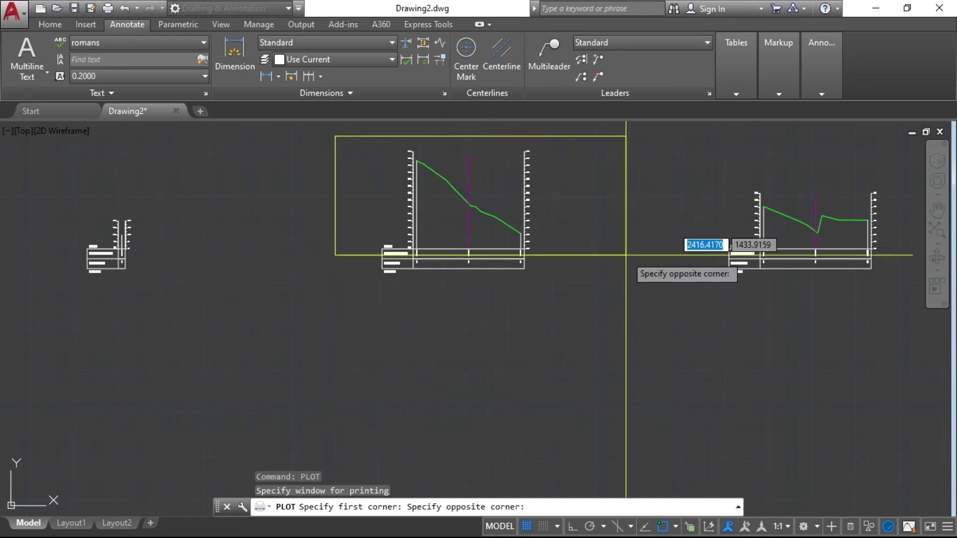
left_click(556, 292)
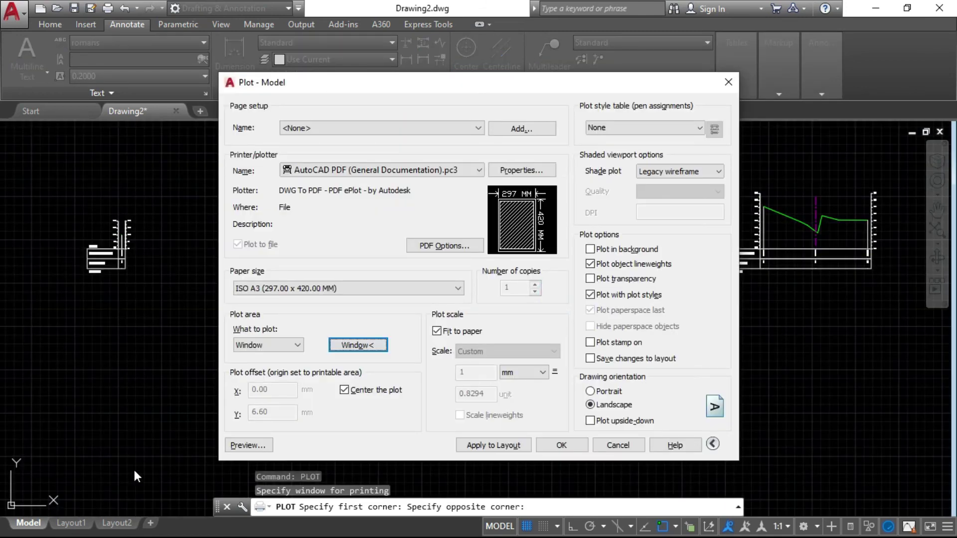
left_click(257, 443)
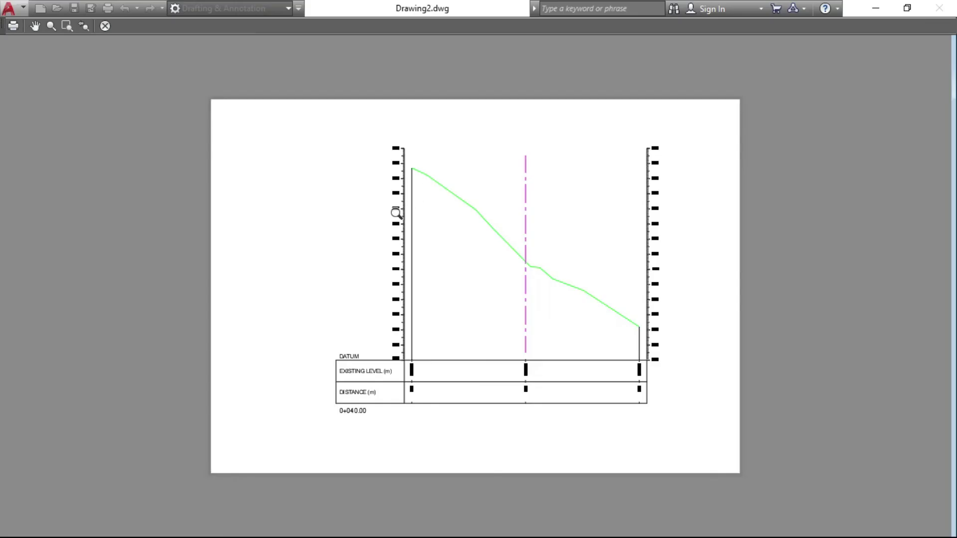
Step: Examine the elevation scales, ground line and level table of the 0+040.00 cross-section in the plot preview, and cancel the plot
left_click_drag(458, 189, 194, 93)
left_click_drag(476, 214, 256, 85)
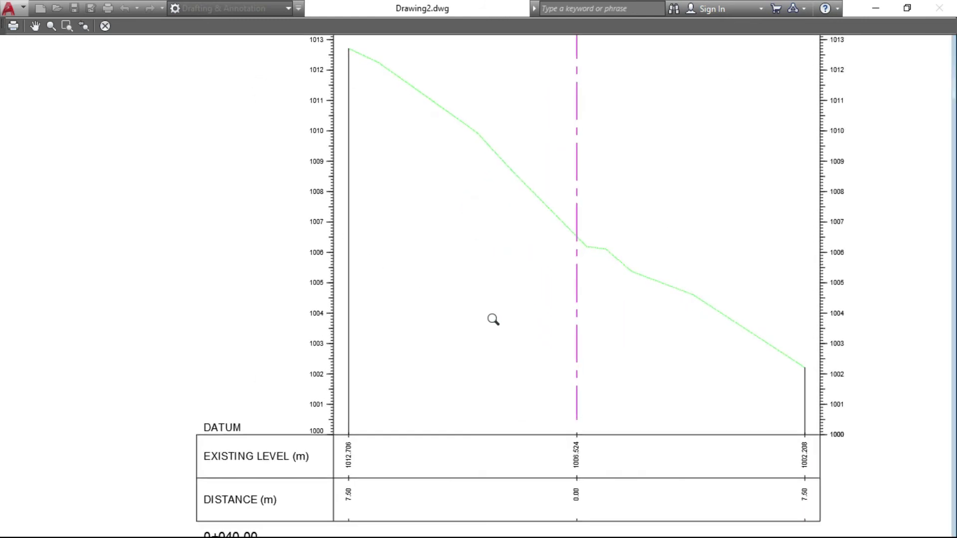
left_click_drag(495, 325, 434, 280)
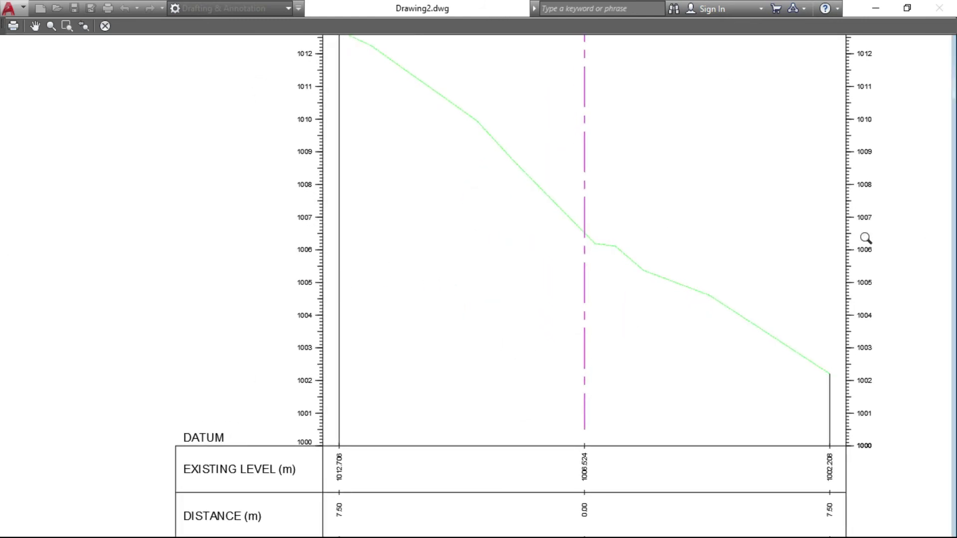
left_click_drag(636, 213, 732, 139)
left_click_drag(478, 134, 448, 313)
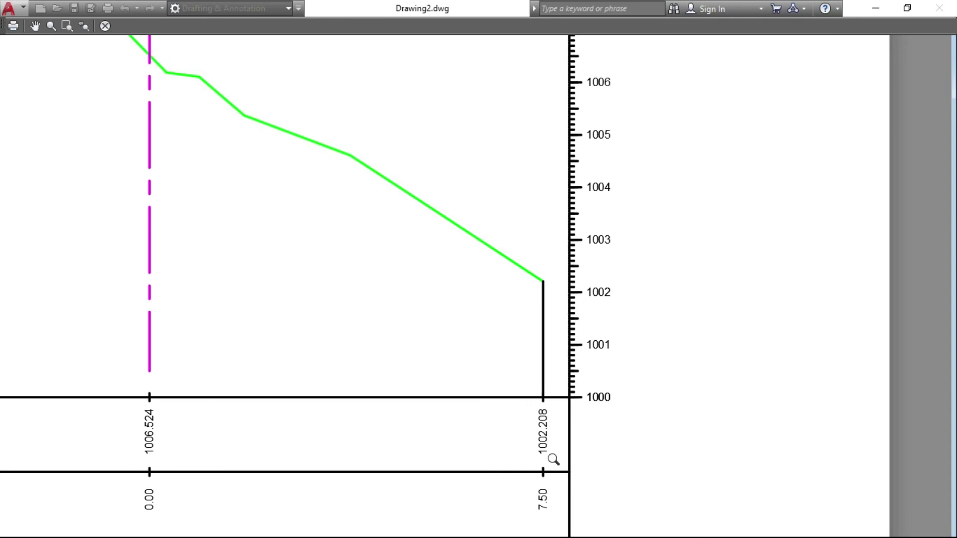
scroll(605, 393, "down", 4)
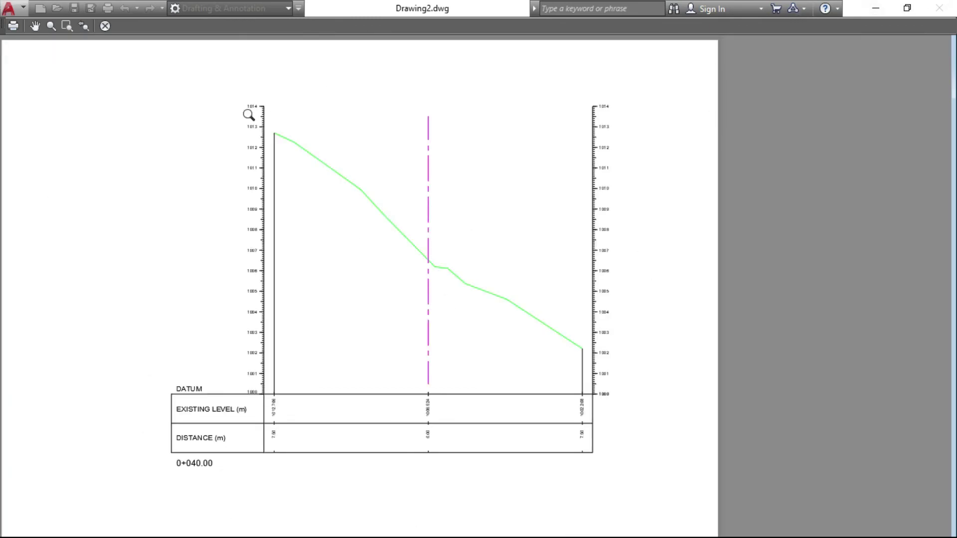
key("Escape")
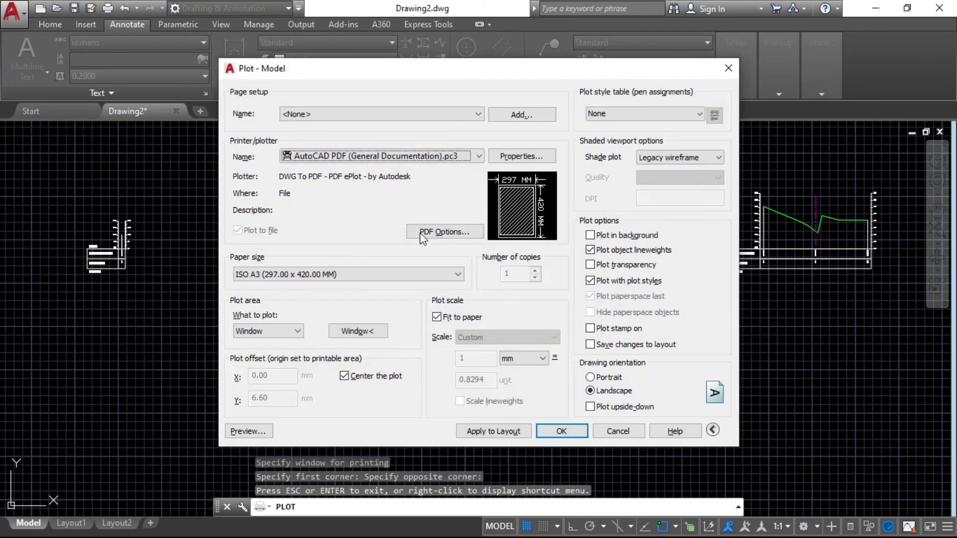
left_click(618, 431)
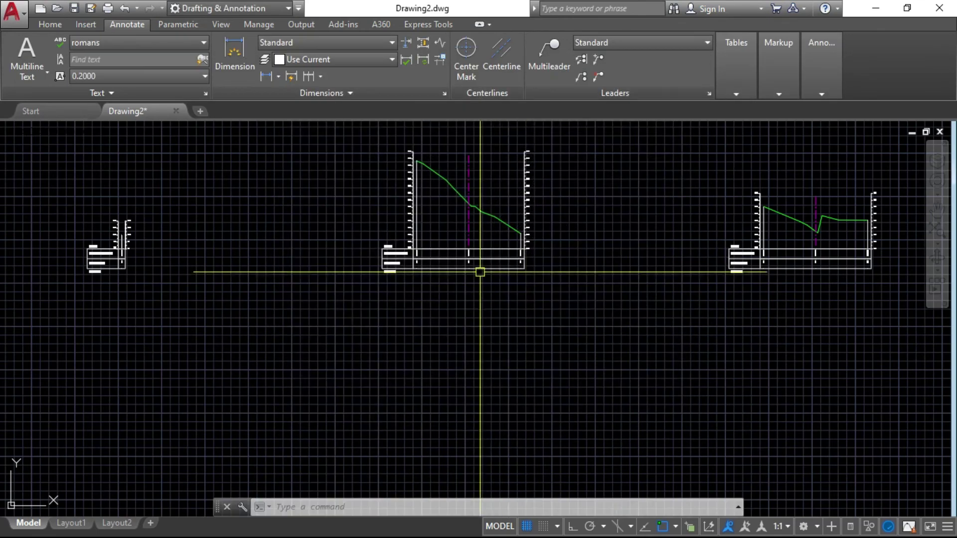
Step: Examine the terrain plan and longitudinal profile alongside the rows of cross-sections in the model
scroll(562, 329, "down", 5)
scroll(424, 344, "down", 4)
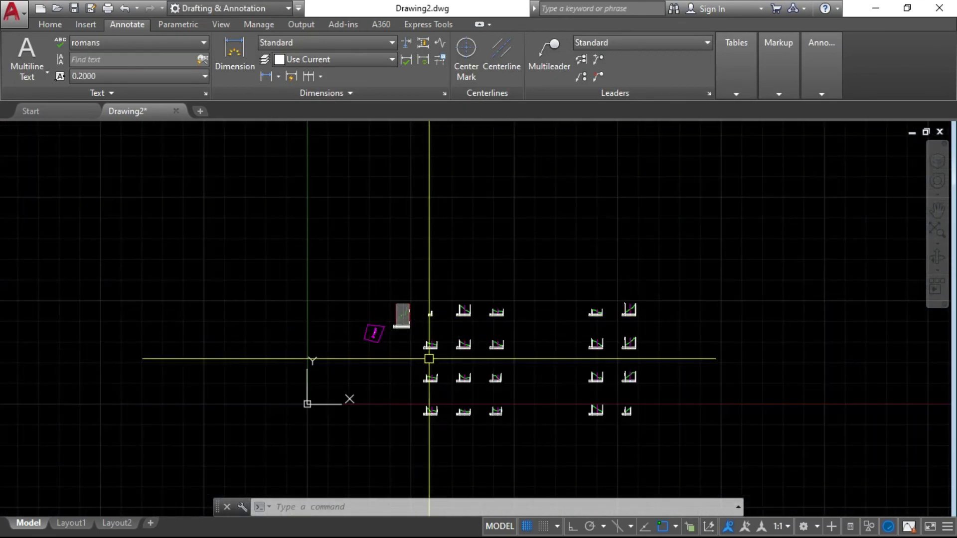
scroll(439, 374, "up", 4)
scroll(299, 180, "up", 3)
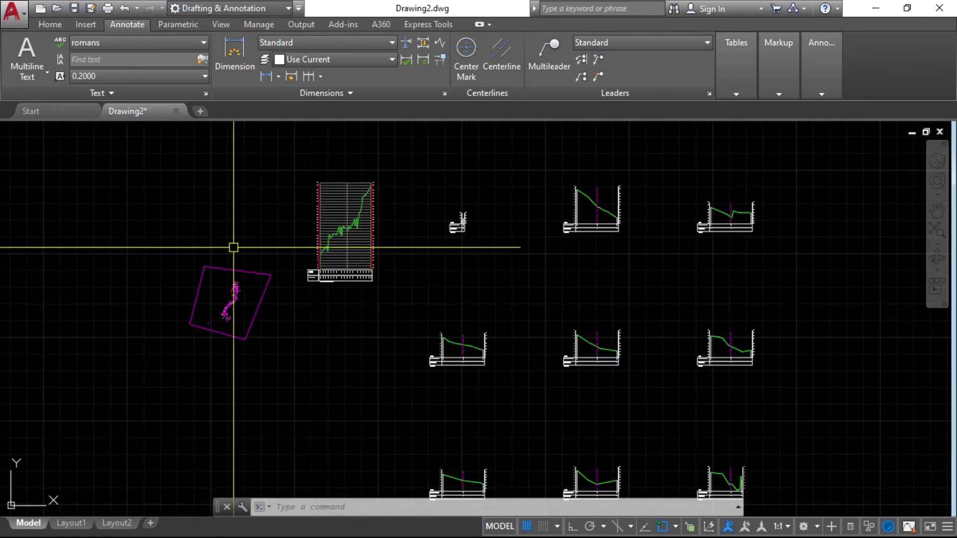
scroll(220, 257, "up", 4)
scroll(367, 304, "down", 4)
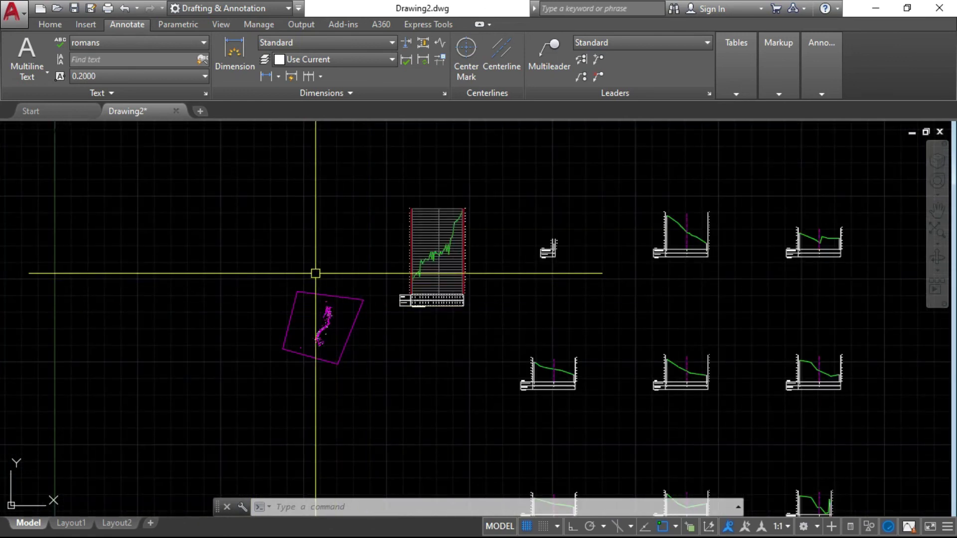